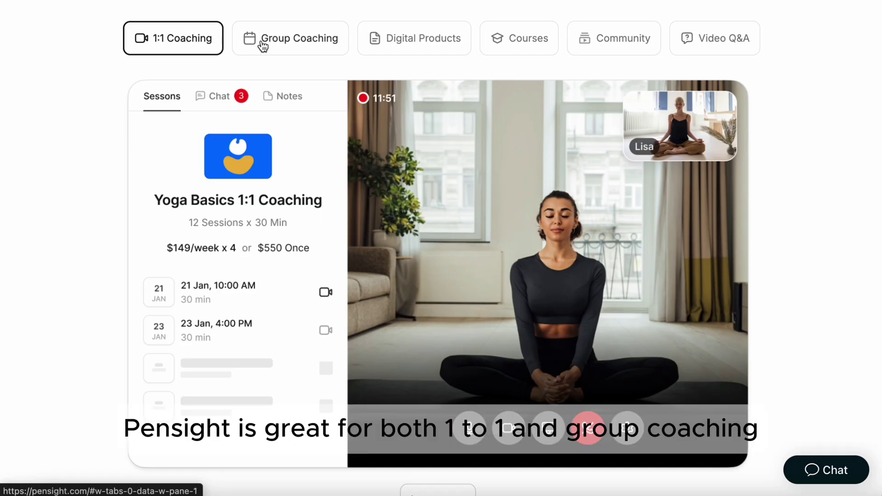
- Bring up the product-type chooser and scroll through Digital Product, 1:1 Session, Course and the others
click(270, 44)
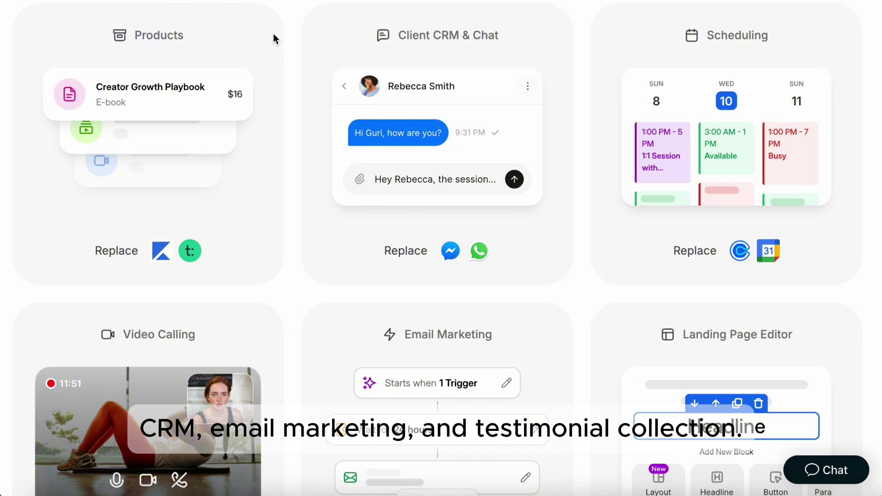
scroll(274, 34, down, 2)
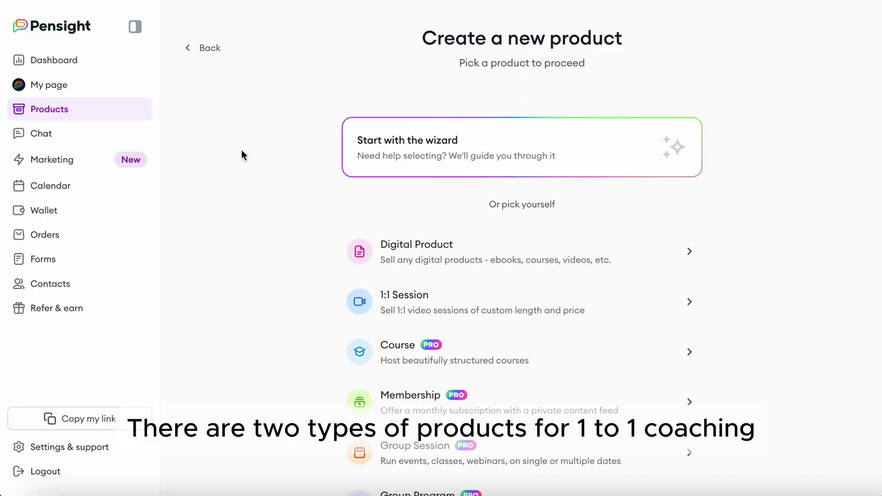
scroll(241, 150, down, 1)
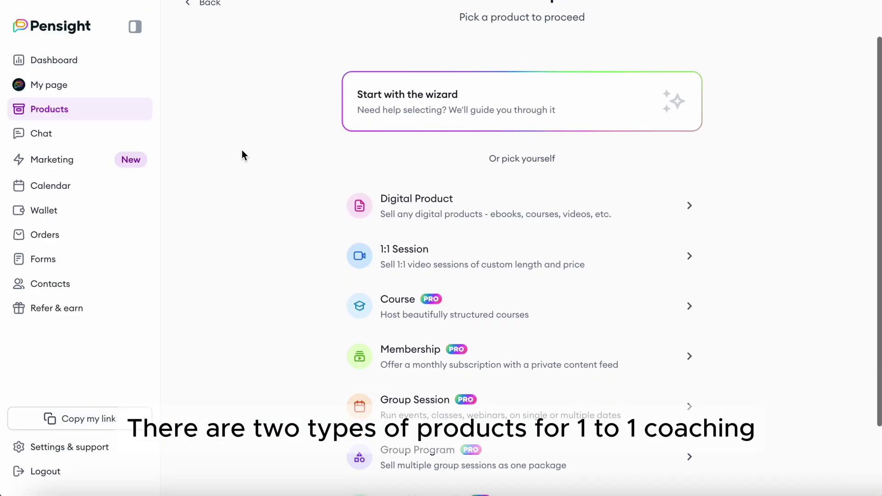
- Scroll the product types and choose 1:1 Session for a custom-length video session
scroll(241, 150, up, 1)
scroll(241, 150, down, 3)
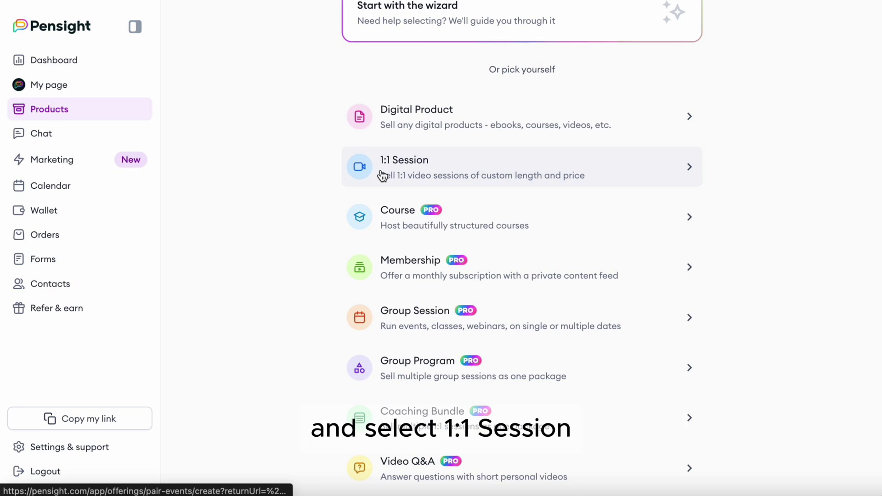
click(383, 175)
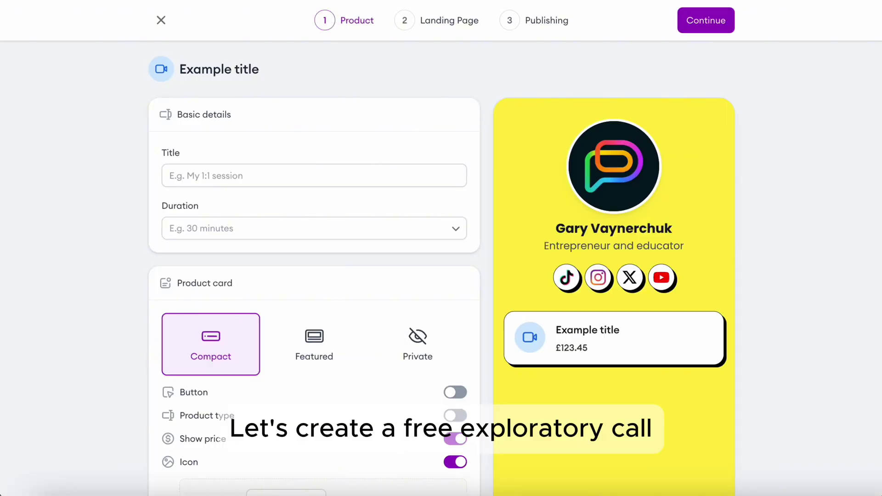
- Title the session 'Let's work together!' and set its duration to 30 minutes
click(314, 175)
text(Let's work together!)
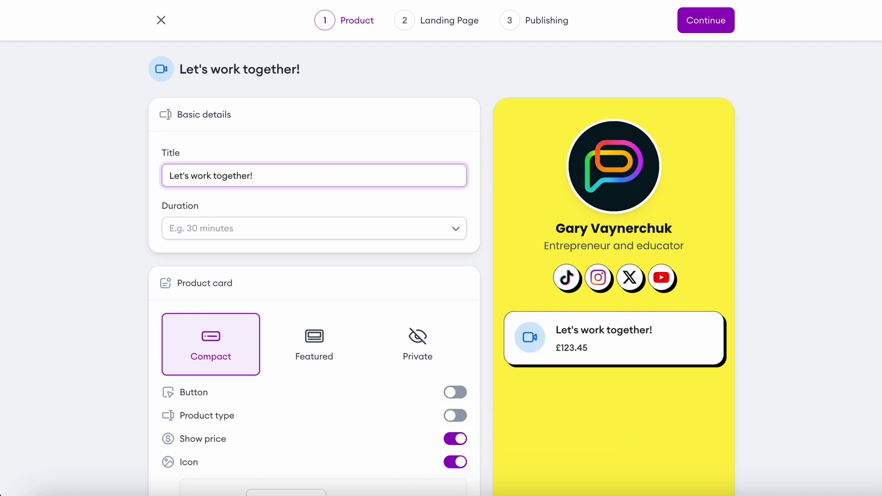
click(216, 228)
click(221, 207)
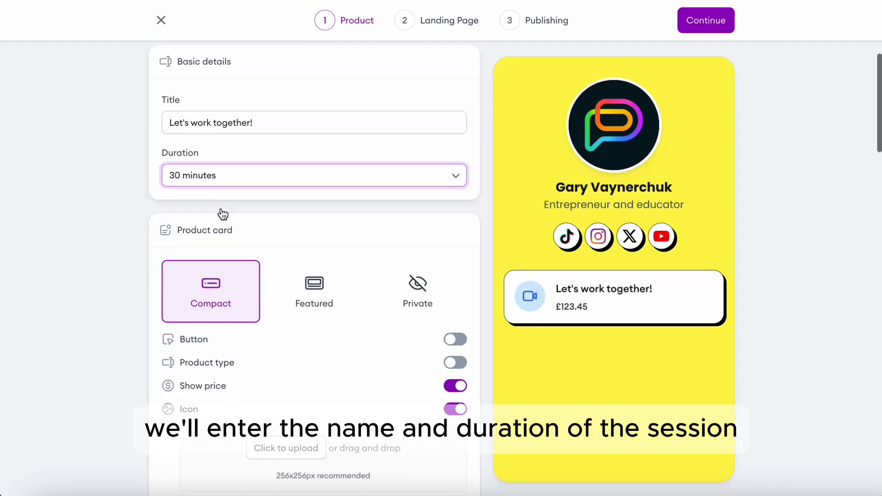
- Keep the Compact product card and enable its button, selecting the default button text
click(313, 311)
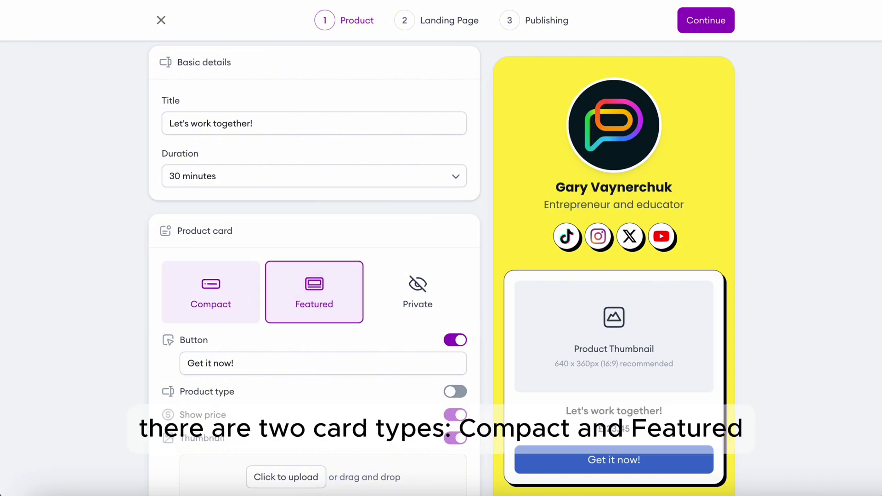
click(404, 304)
click(316, 285)
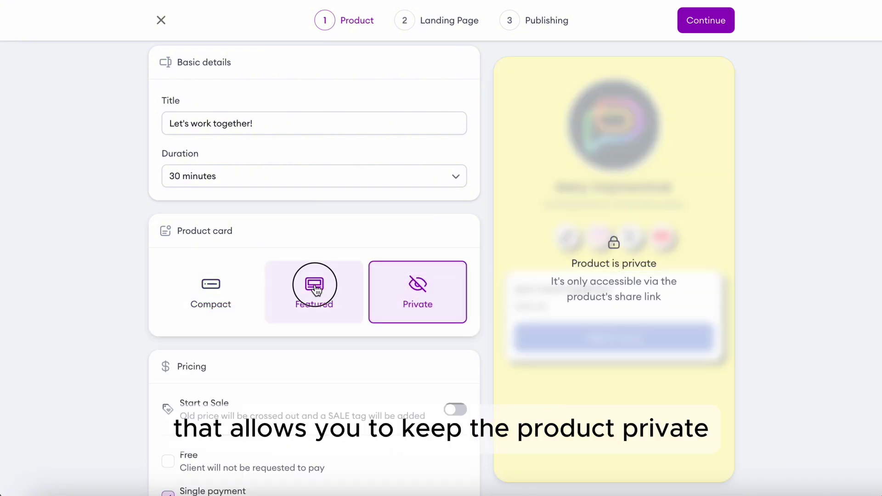
click(225, 292)
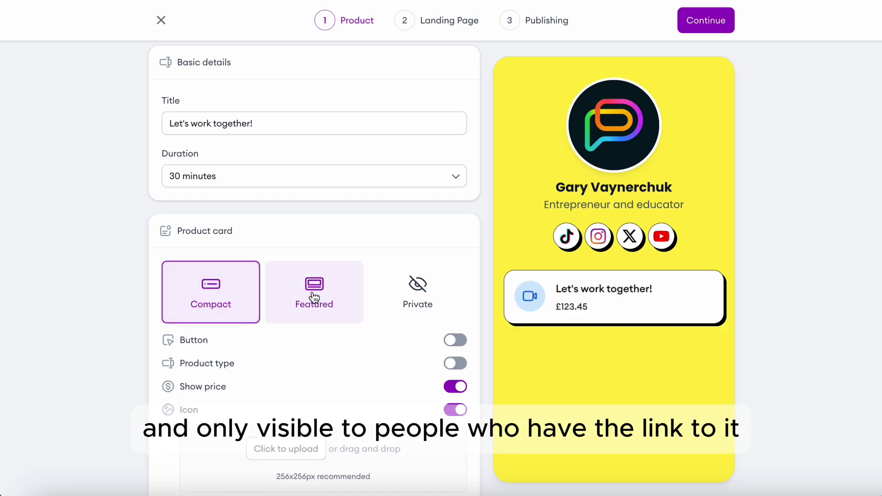
scroll(263, 363, down, 1)
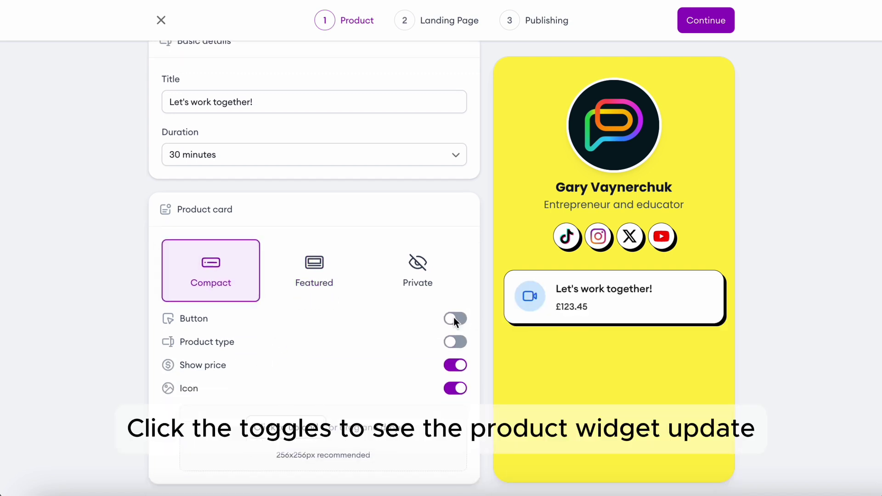
click(456, 320)
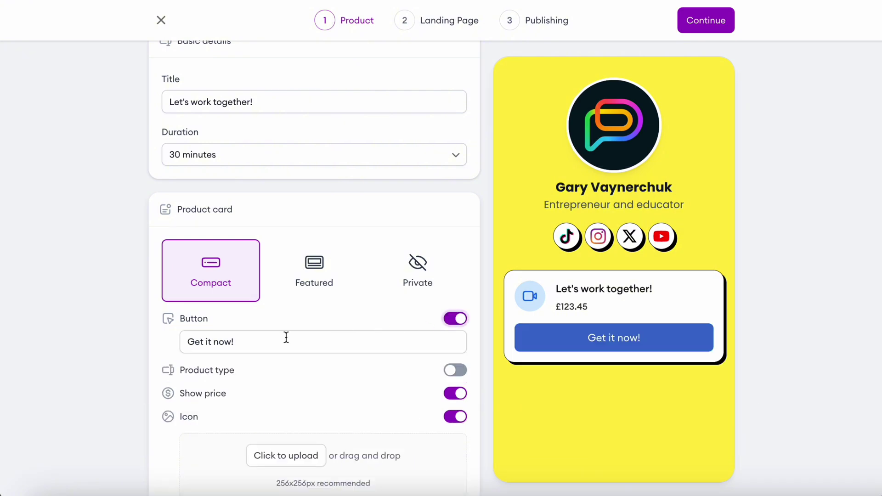
triple_click(252, 341)
- Set the button text to 'Click to work with me!' and make the session free
text(Click to work with me!)
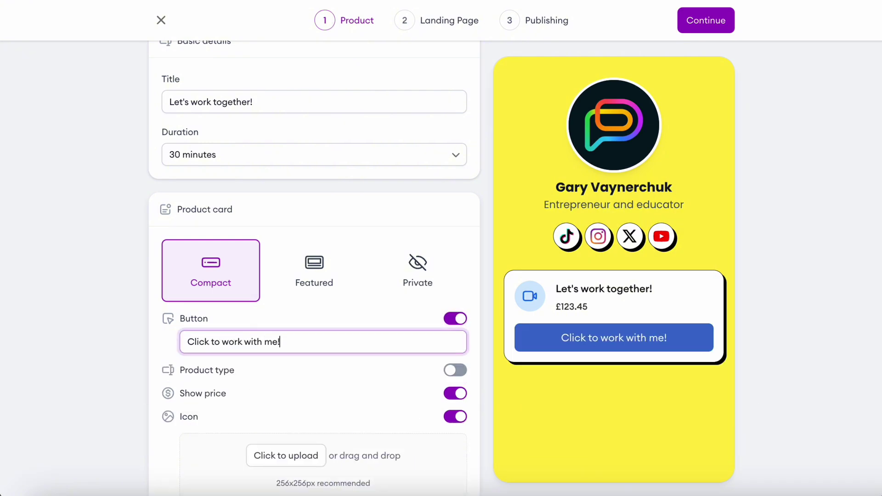
scroll(197, 313, down, 8)
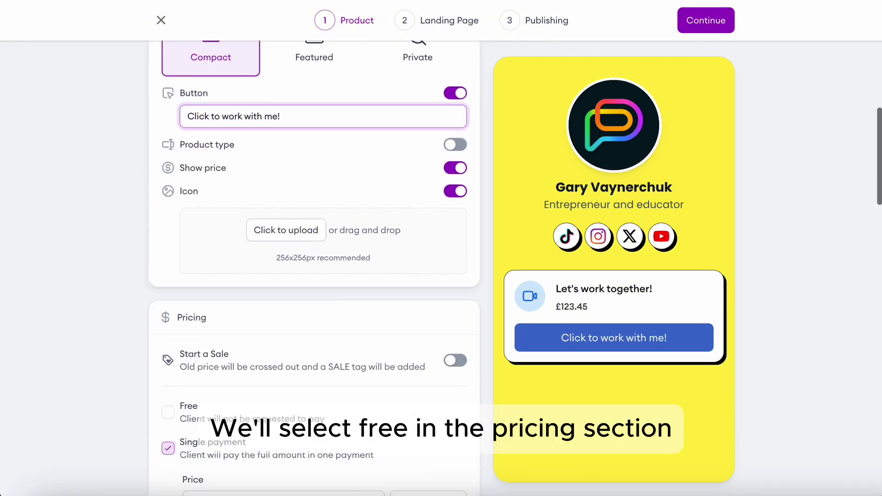
click(168, 292)
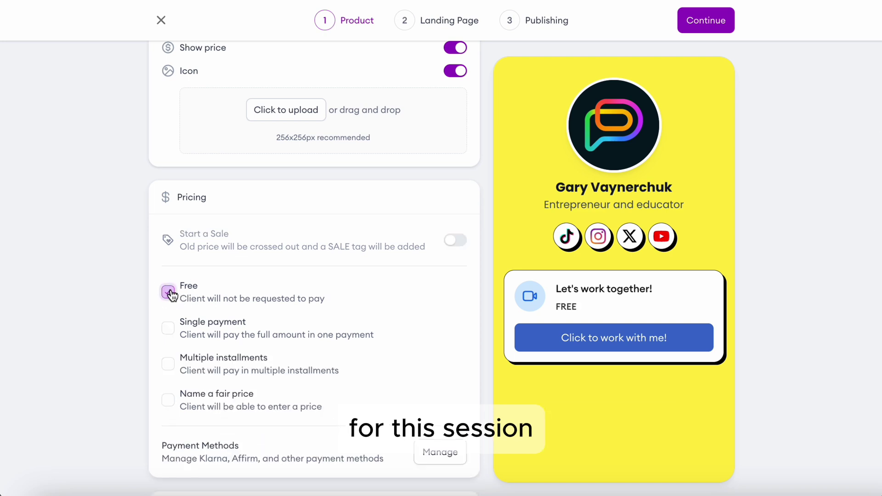
scroll(173, 296, down, 1)
scroll(172, 294, down, 9)
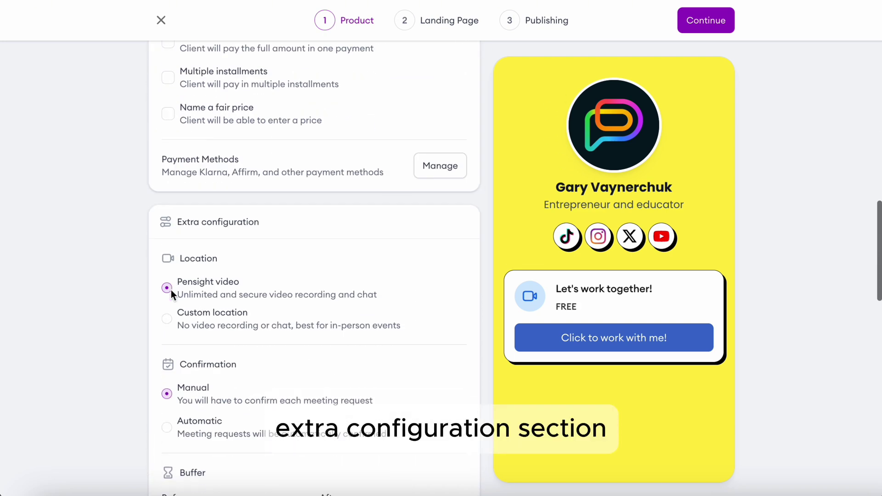
scroll(171, 290, down, 1)
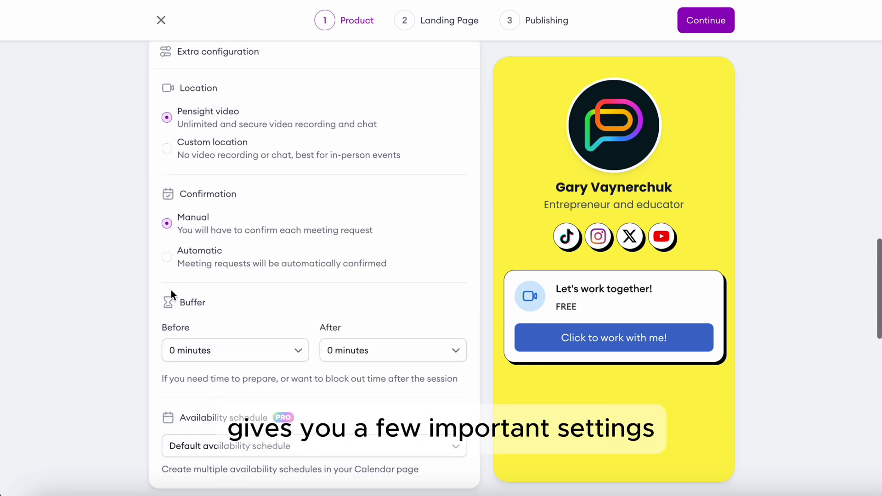
- Keep Pensight video as the location and Manual confirmation of meeting requests
click(166, 149)
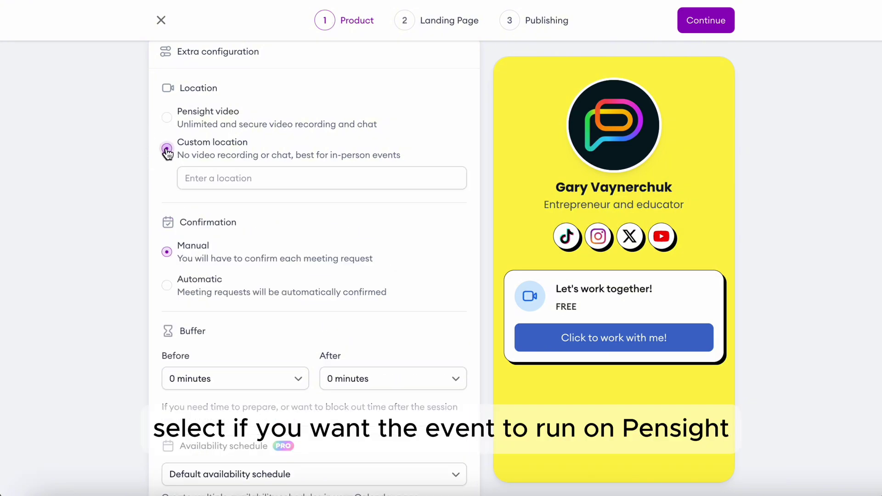
click(167, 118)
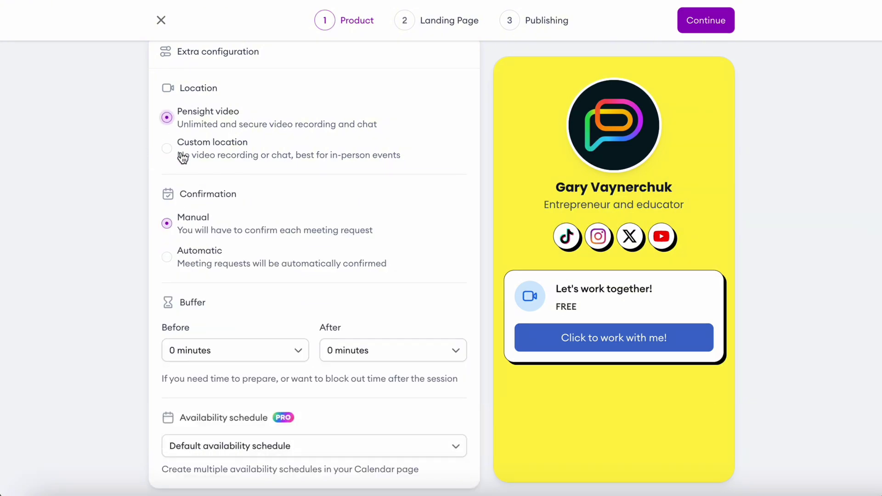
scroll(183, 158, down, 2)
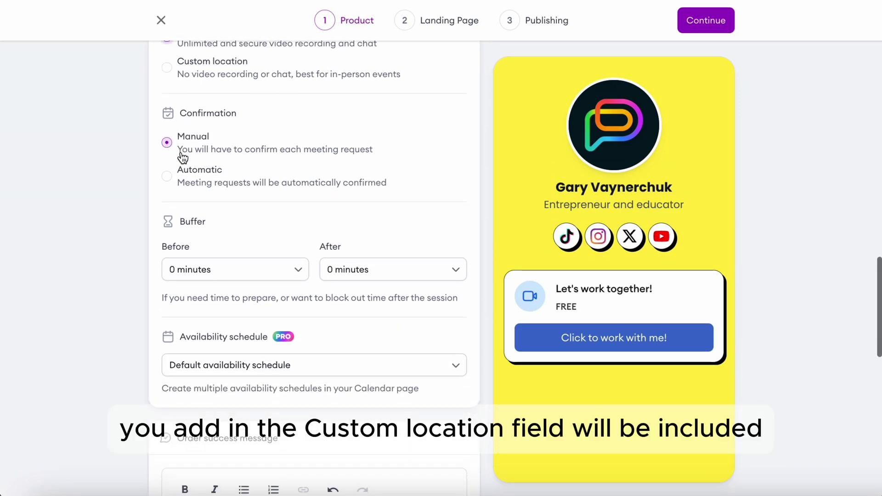
click(167, 177)
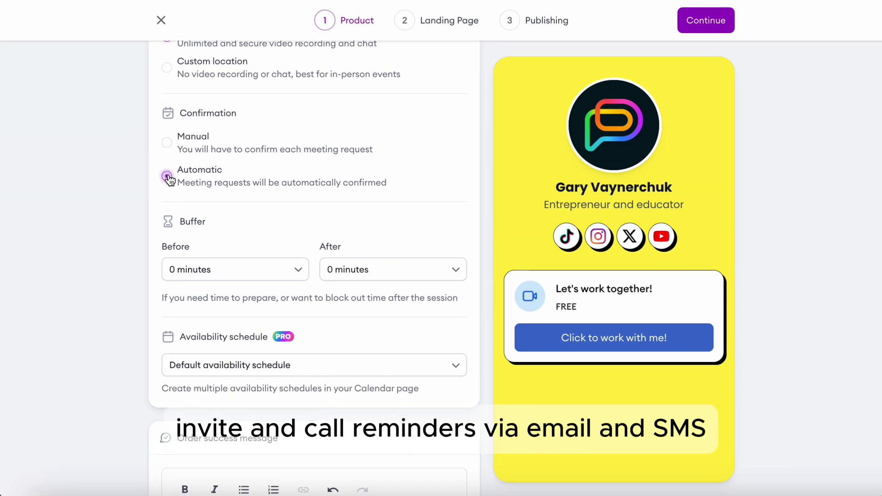
click(166, 143)
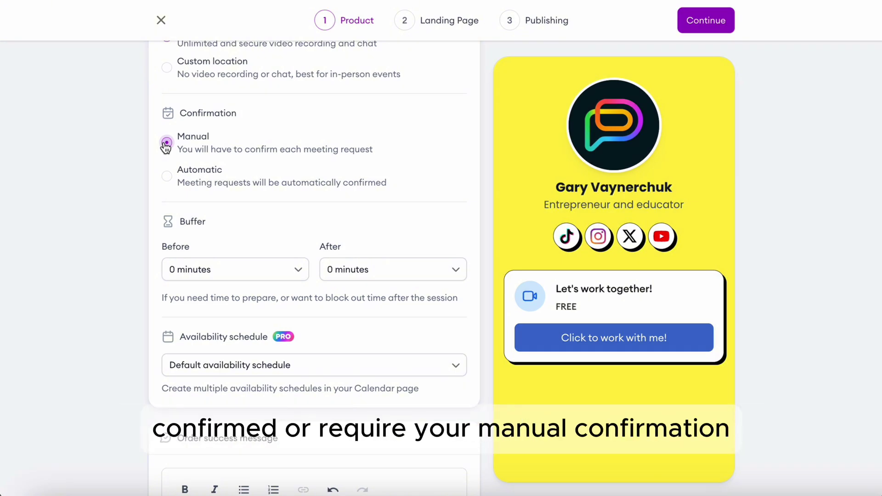
scroll(118, 192, down, 1)
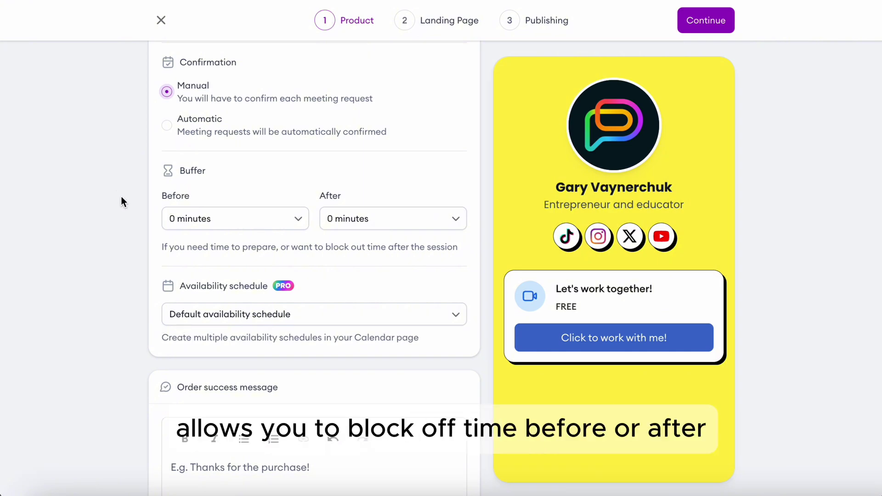
click(268, 226)
- Keep a 0-minute before-session buffer and the default availability schedule
click(269, 231)
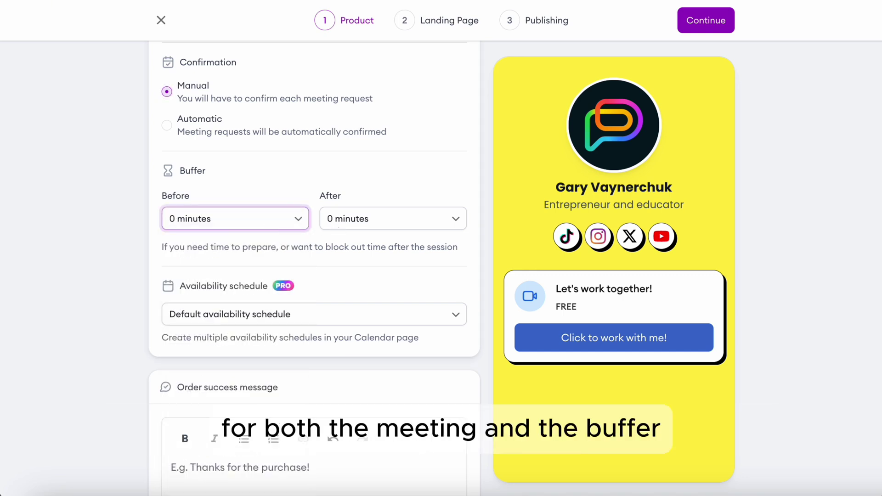
scroll(337, 227, down, 2)
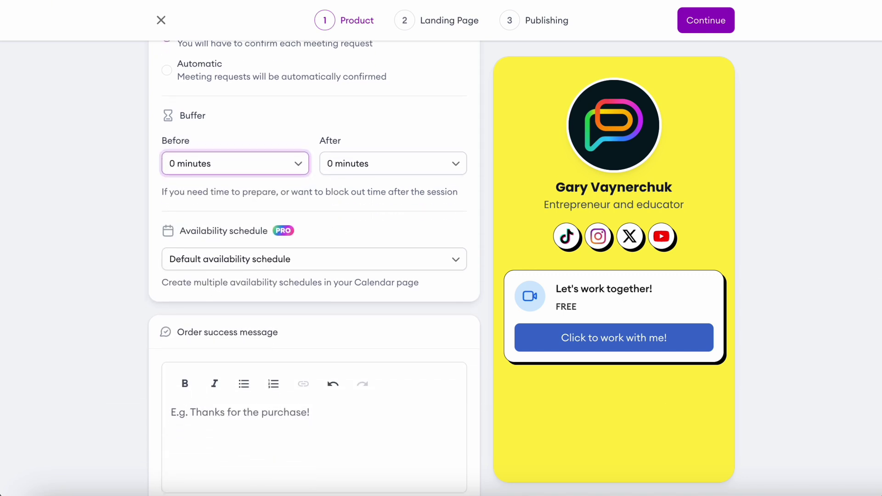
click(455, 265)
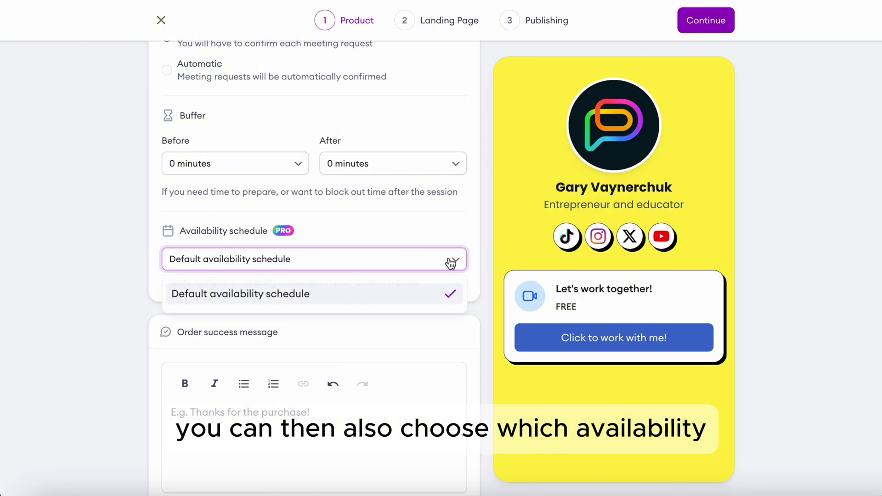
click(451, 262)
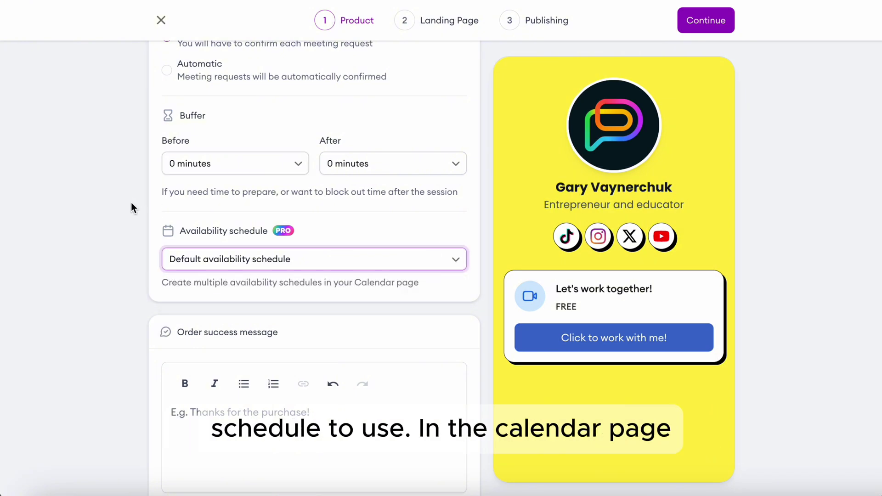
- Write the order success message 'Thanks for booking! Look forward to talking to you'
scroll(132, 204, down, 2)
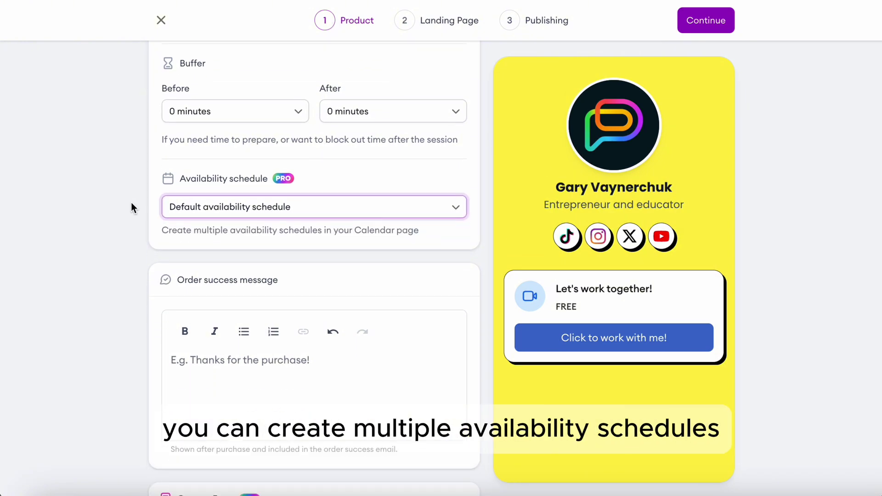
scroll(132, 203, down, 1)
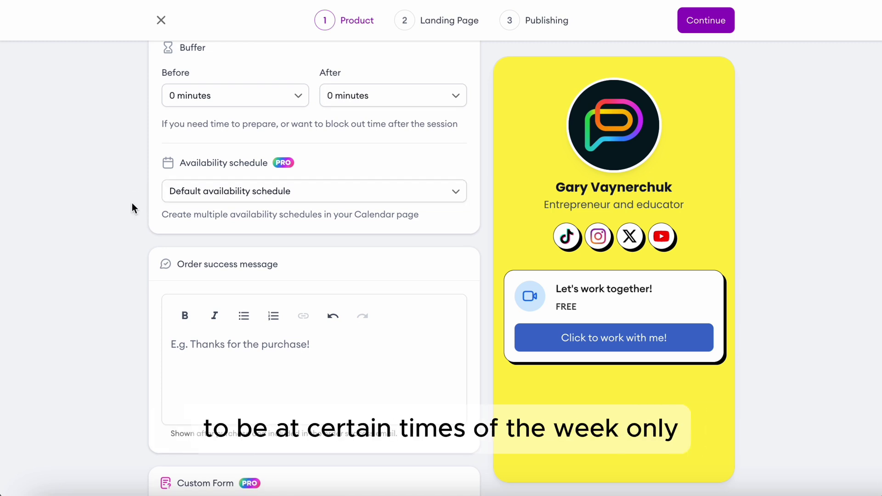
scroll(131, 203, down, 3)
click(224, 259)
text(Thanks for booking!)
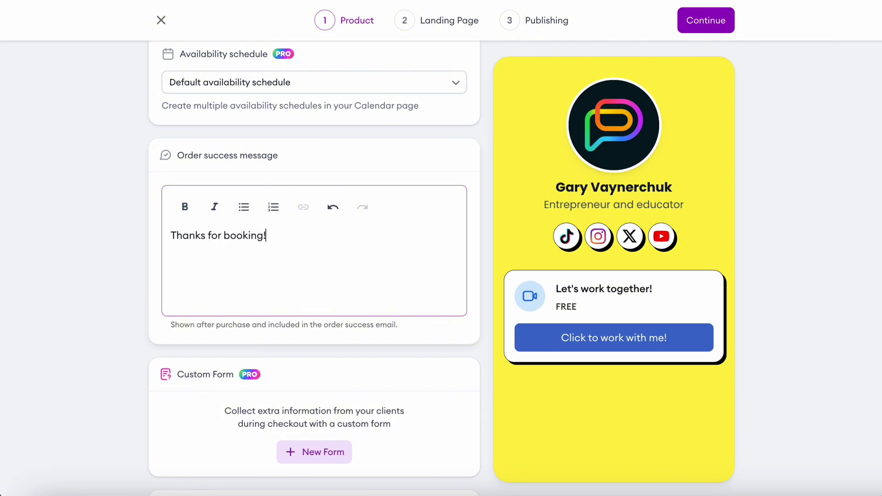
text( Look forwa)
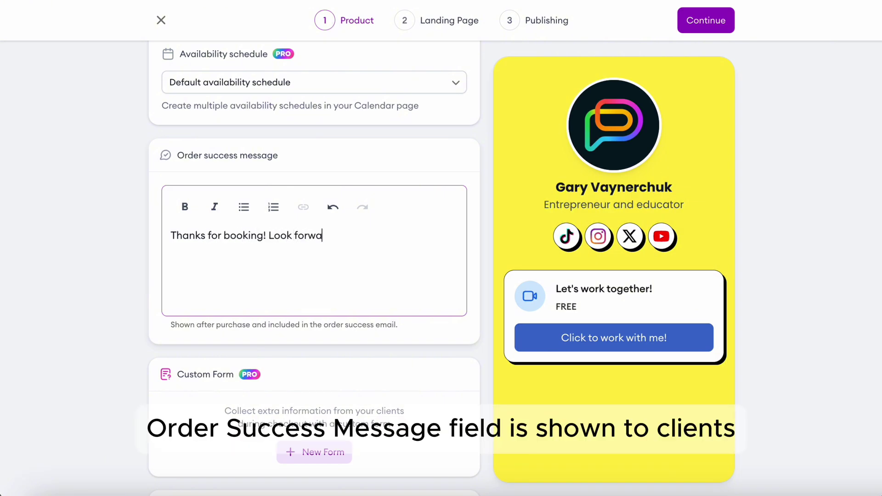
text(rd to talking to you)
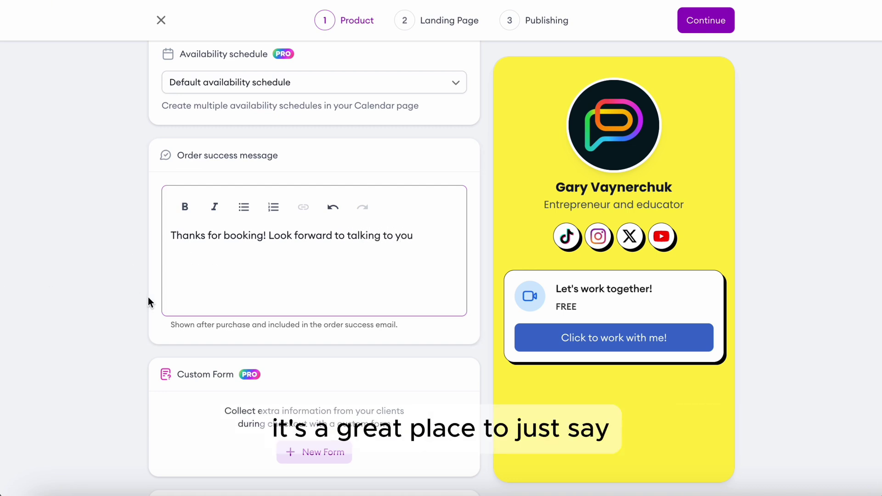
scroll(148, 301, down, 4)
scroll(148, 297, down, 3)
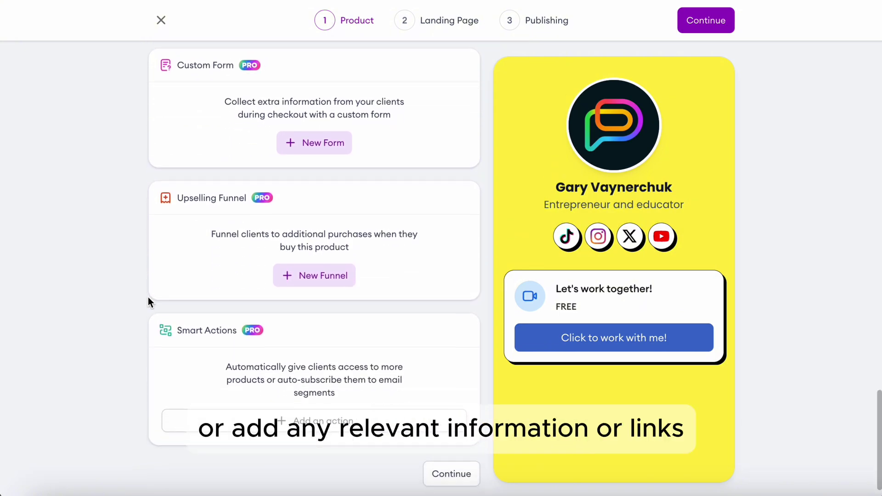
- Create a new custom checkout form titled 'Intake form'
click(340, 149)
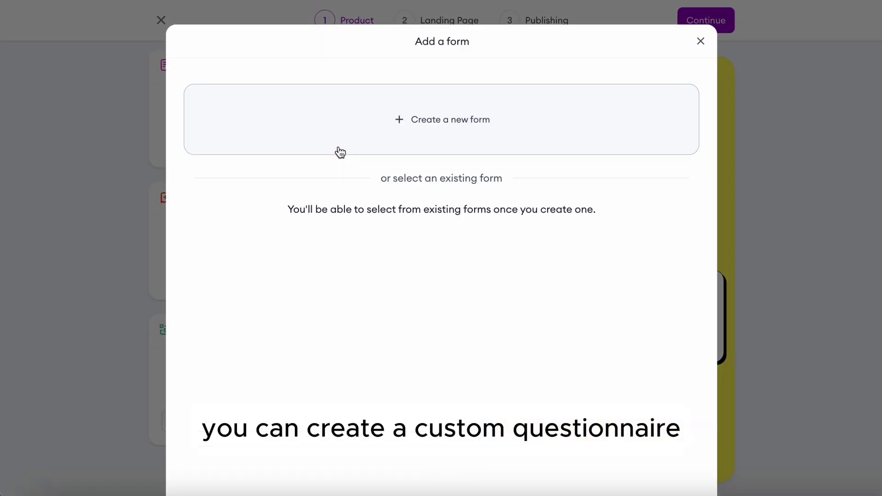
click(412, 138)
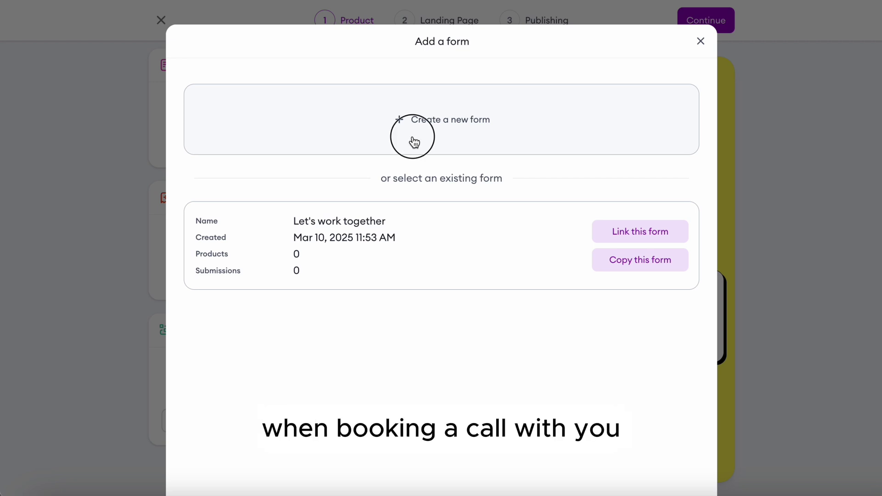
click(280, 100)
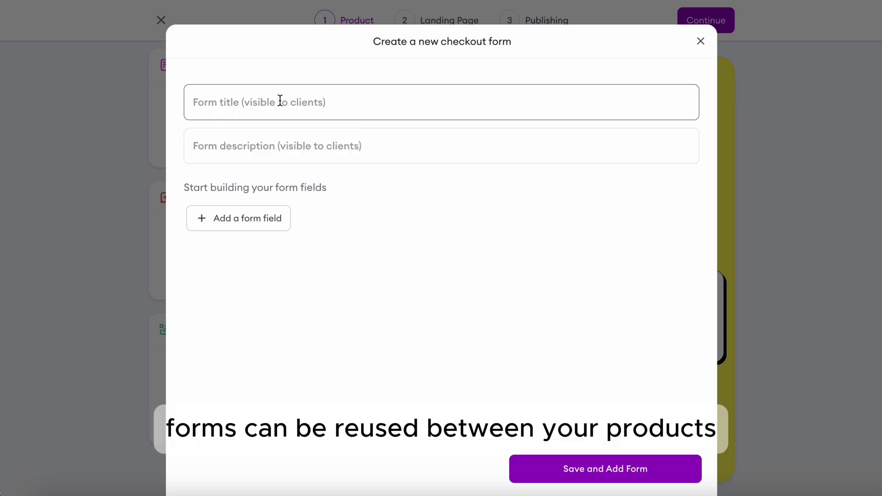
text(I)
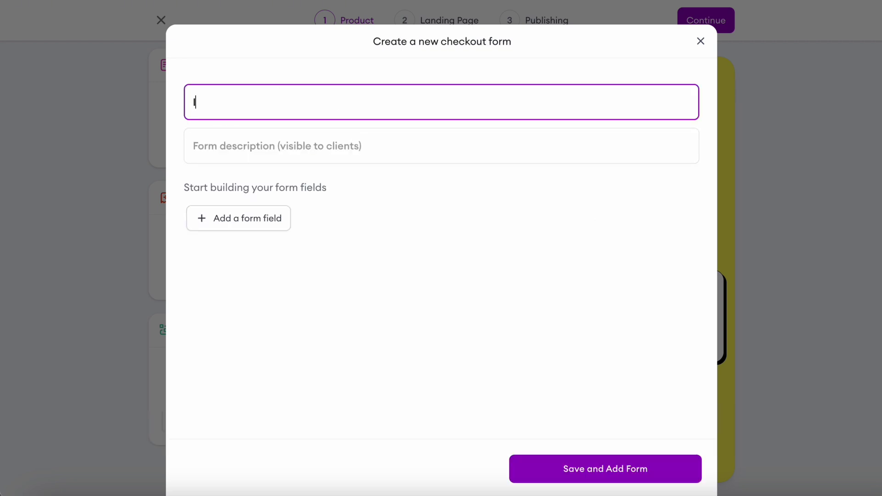
text(ntake form)
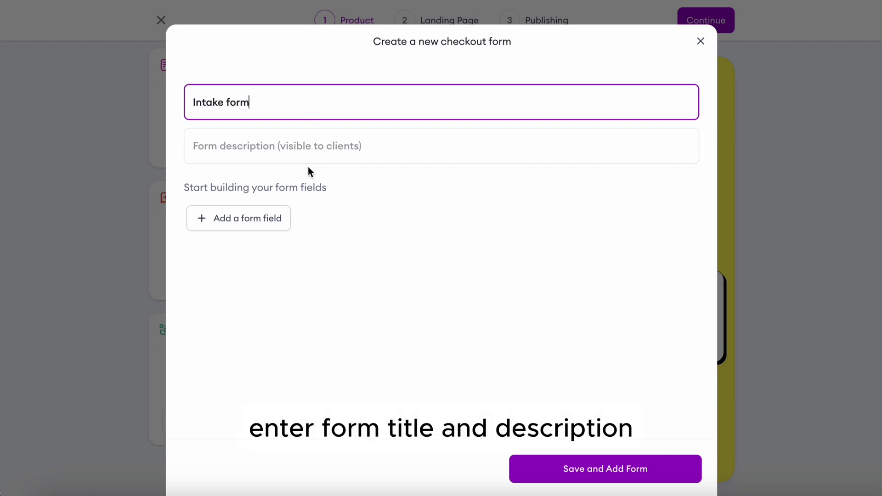
- Add paragraph questions 'Describe the business you're building:' and 'What's your motivation to work with me?'
click(255, 219)
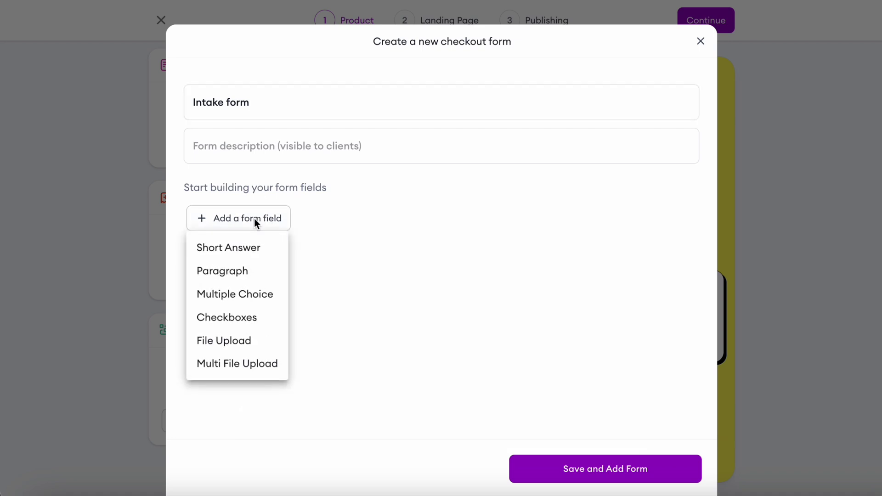
click(246, 273)
text(Describe the business you're building)
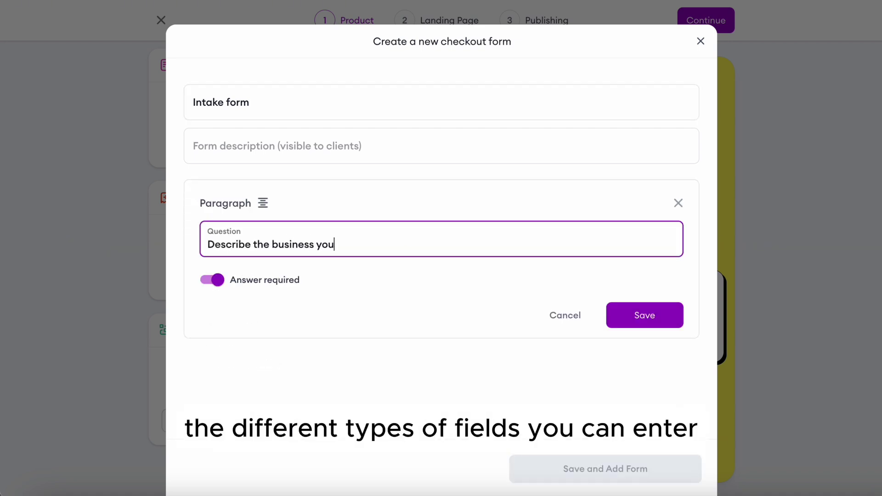
click(436, 244)
text(:)
key(Return)
click(238, 287)
click(247, 339)
text(What's your motivation to work with me?)
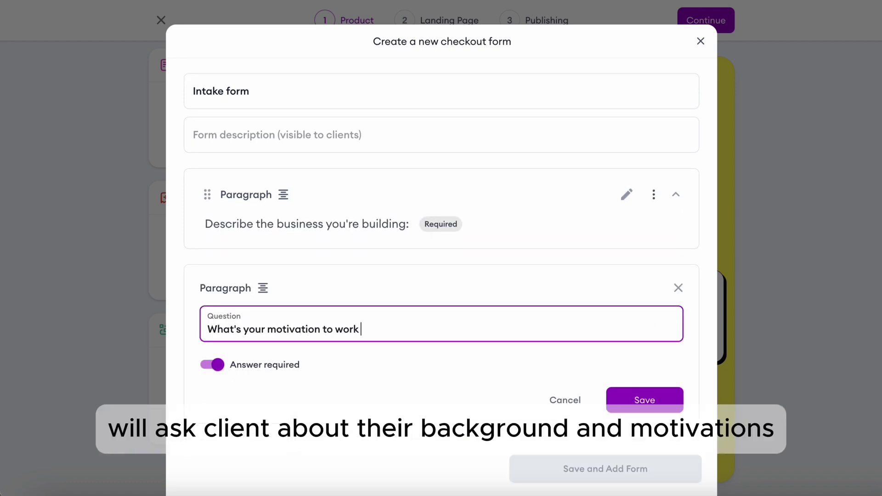
click(647, 405)
- Add multiple choice 'How did you hear about me?' (Tiktok, Instagram, Friends) and attach the form
click(247, 385)
click(256, 394)
click(270, 296)
text(How did you hear about me?)
click(239, 331)
text(Tiktok)
click(248, 329)
text(Instagram)
click(260, 372)
text(Friends)
scroll(259, 379, down, 2)
key(Return)
click(606, 469)
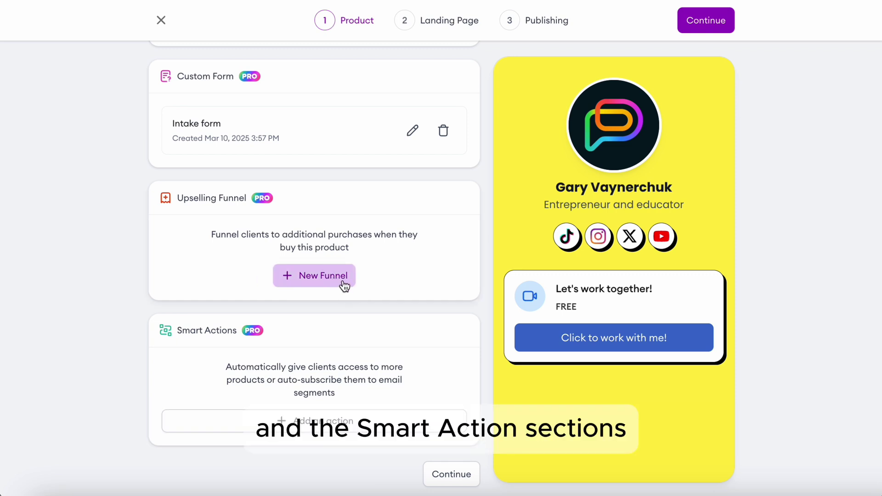
- Add and then delete an empty smart action so none remains, and continue
click(322, 421)
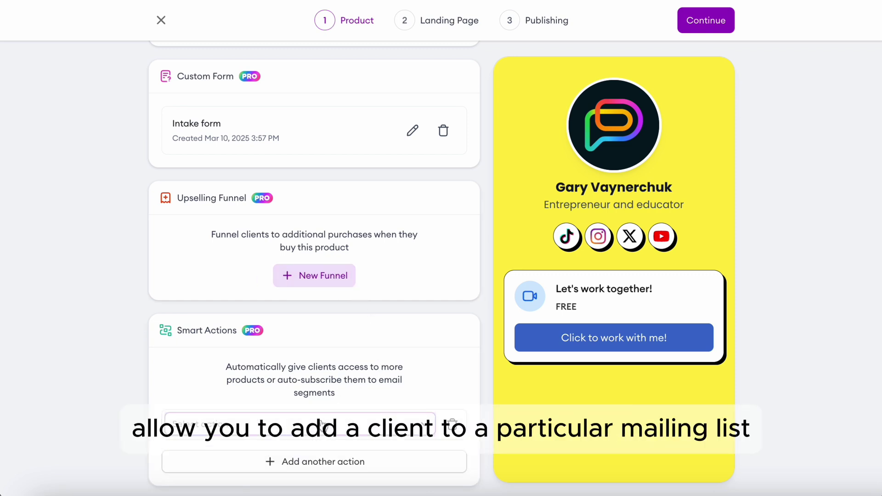
scroll(322, 425, down, 2)
click(402, 367)
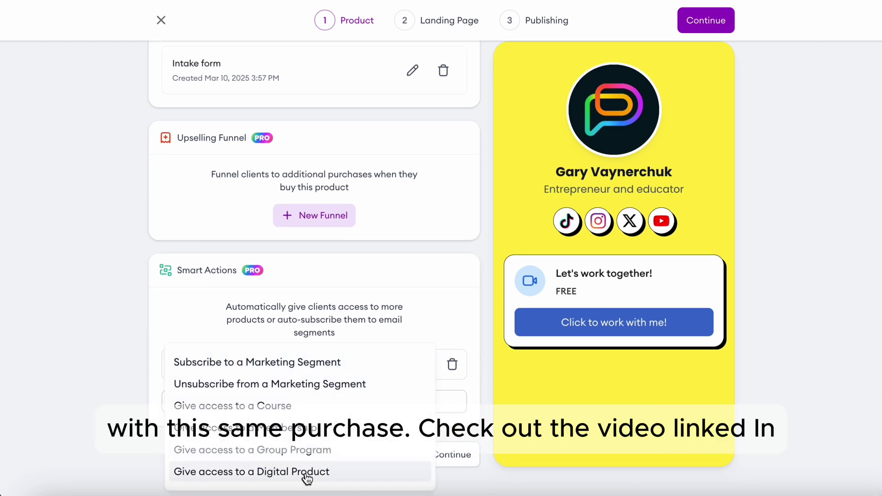
click(396, 332)
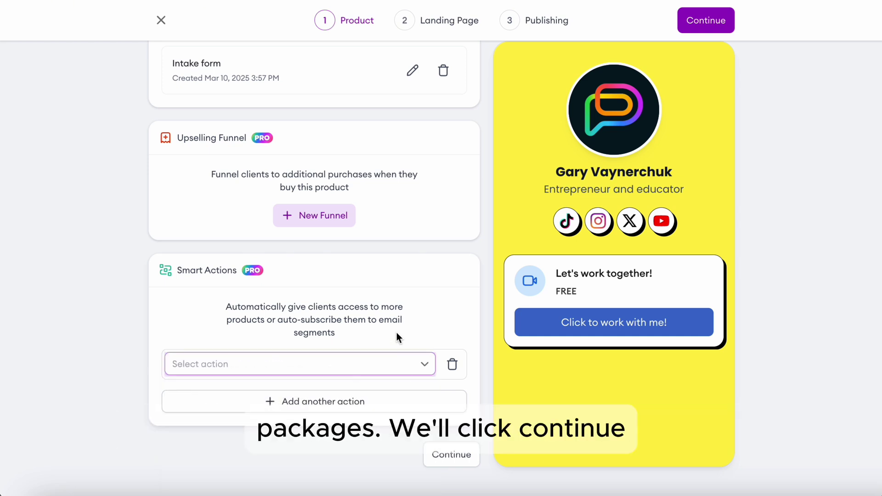
click(451, 365)
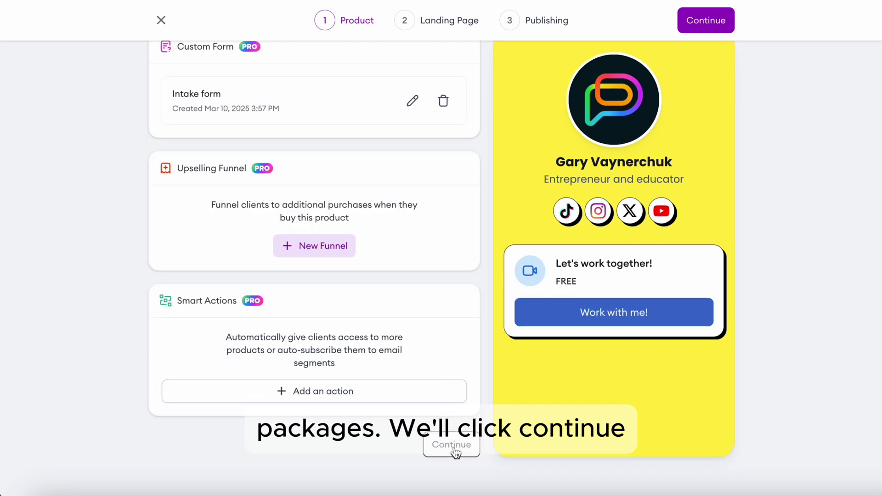
click(452, 444)
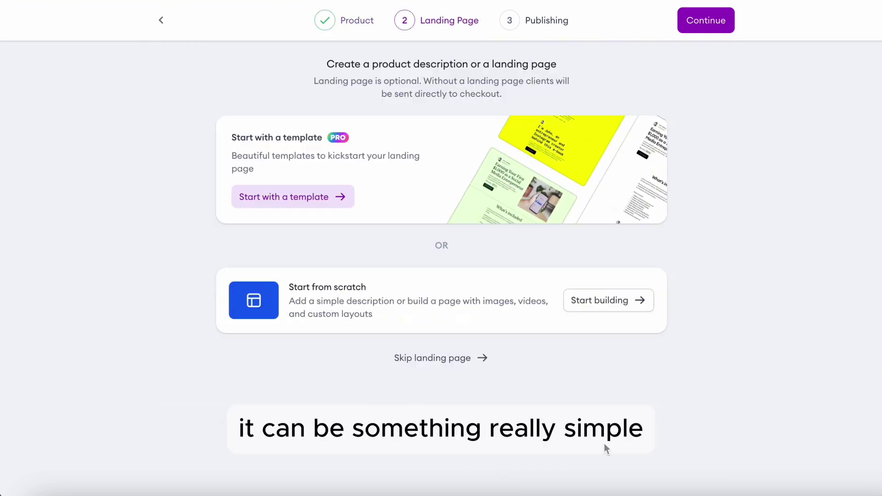
- Preview a template in lavender, lime and pink themes, then skip the landing page
click(322, 204)
scroll(407, 181, down, 5)
scroll(407, 181, down, 15)
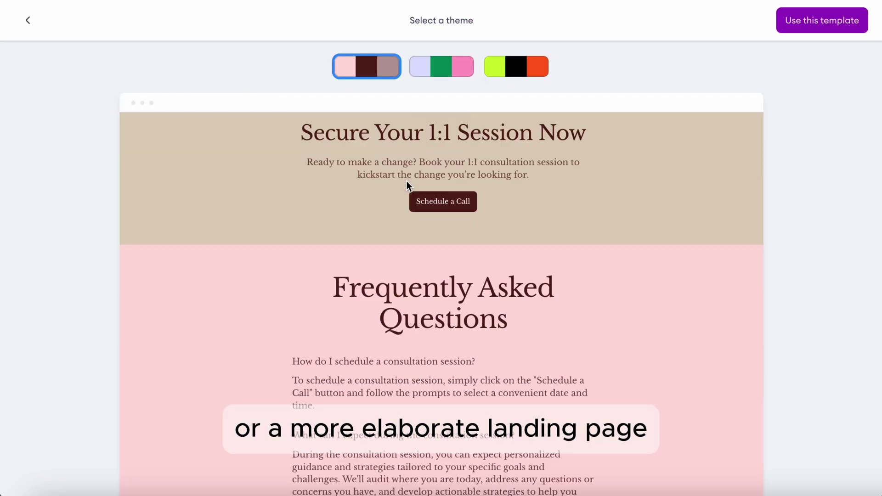
scroll(407, 181, up, 20)
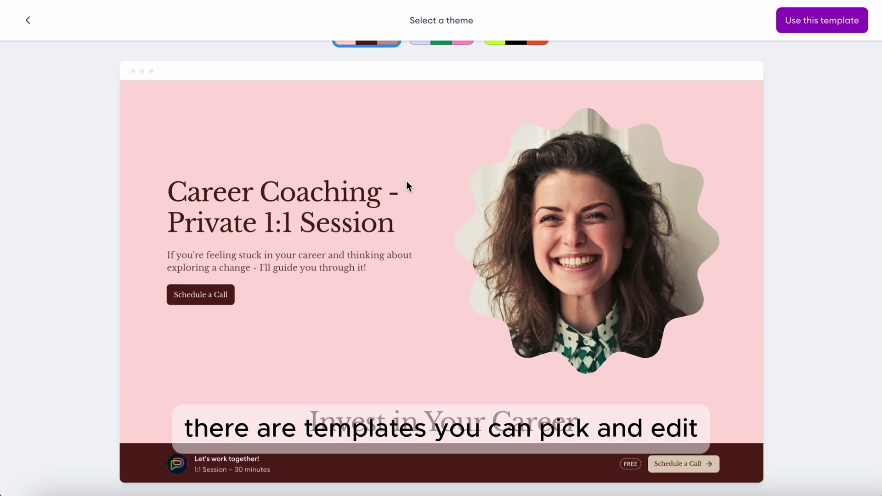
click(433, 64)
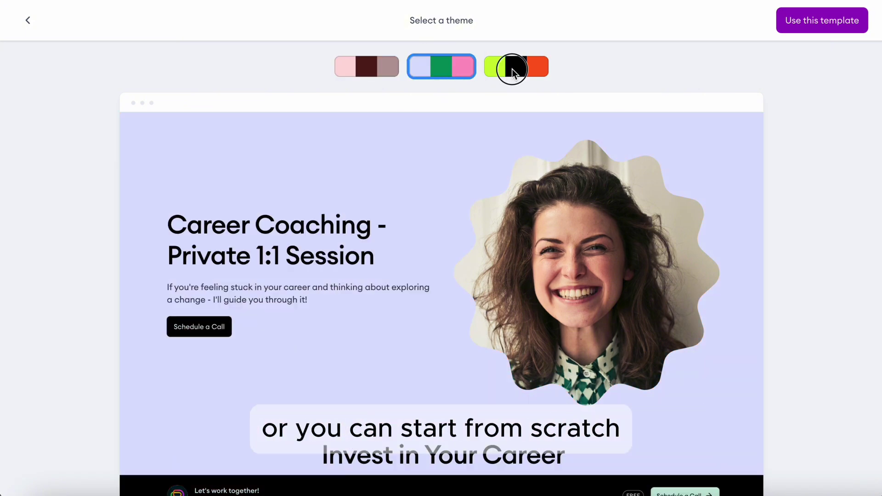
click(493, 72)
click(350, 71)
click(28, 20)
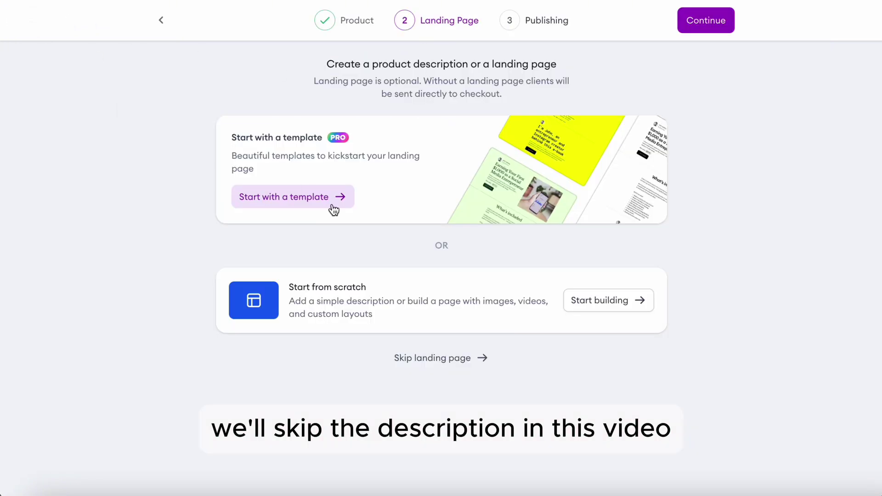
click(446, 362)
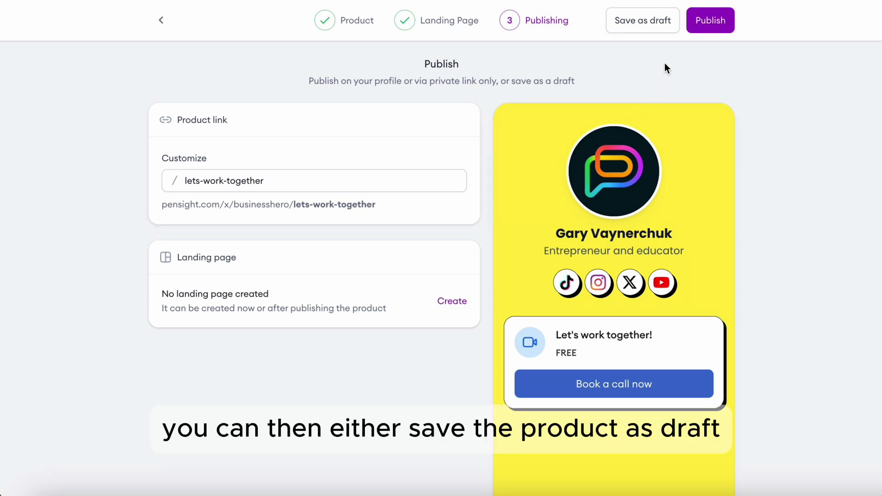
- Publish the 'Let's work together!' session so it goes live
click(711, 26)
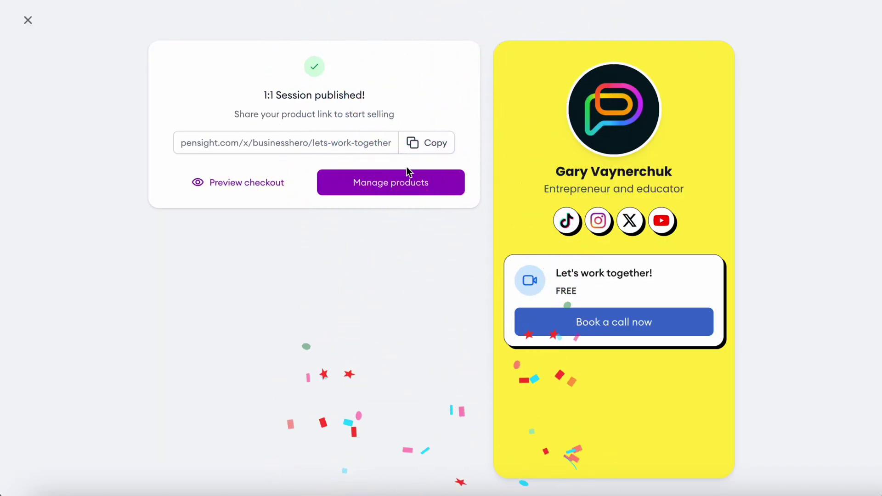
- Preview checkout, pick the 10:00–10:30 AM slot, and answer the business and motivation questions
click(219, 191)
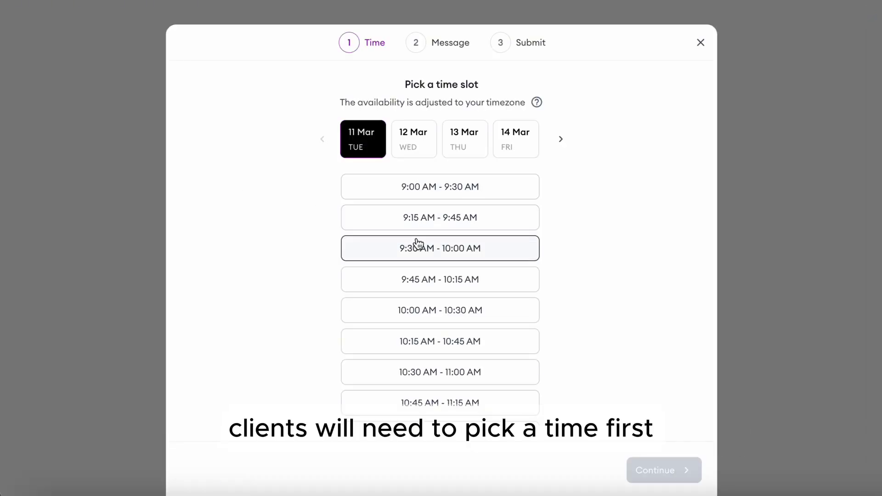
click(414, 313)
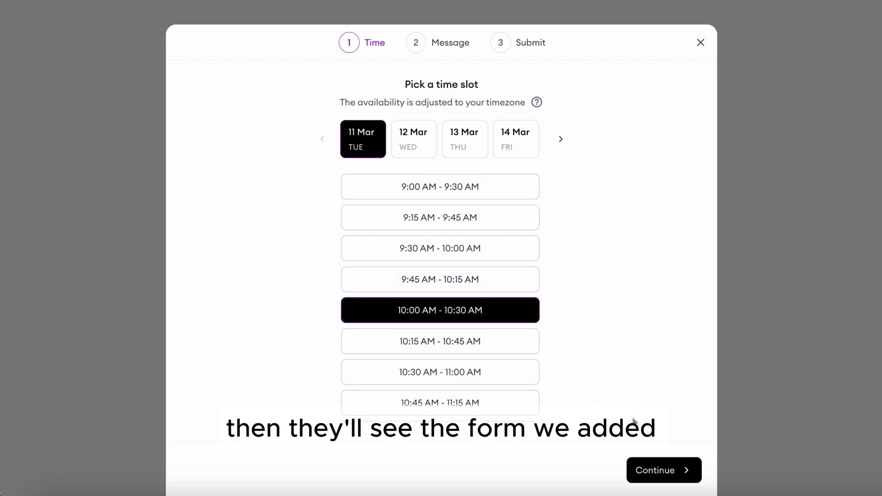
click(664, 470)
text(I'm building a life coaching business!)
key(Tab)
text(You've been an inspiration, and I want to hit my goals this year.)
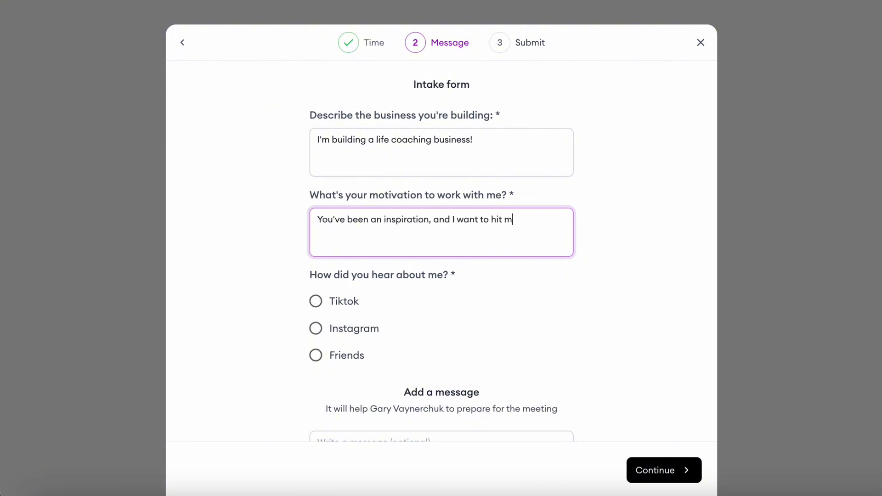
- Choose Instagram, accept the terms, submit the test booking, and close the success page
scroll(317, 271, down, 2)
click(316, 269)
click(665, 474)
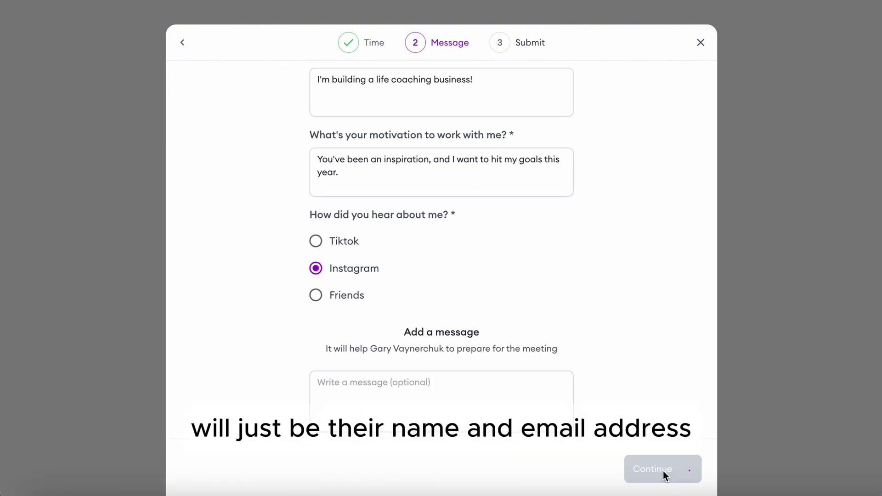
click(315, 276)
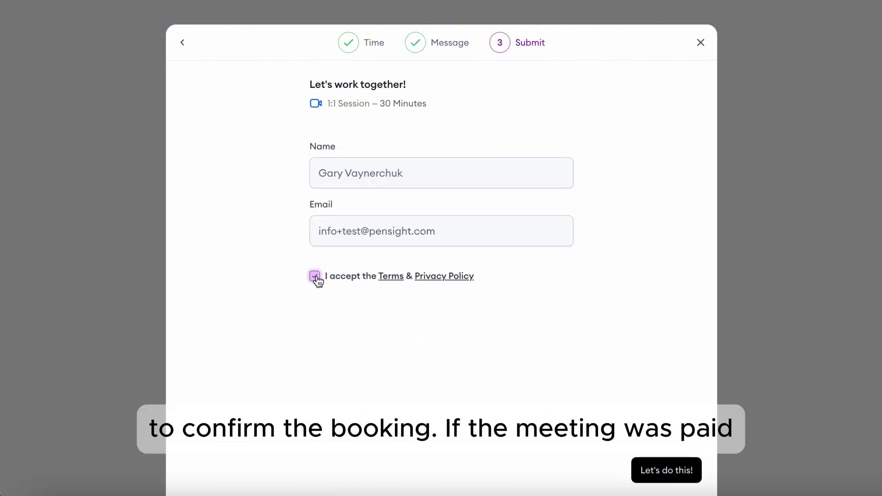
click(679, 478)
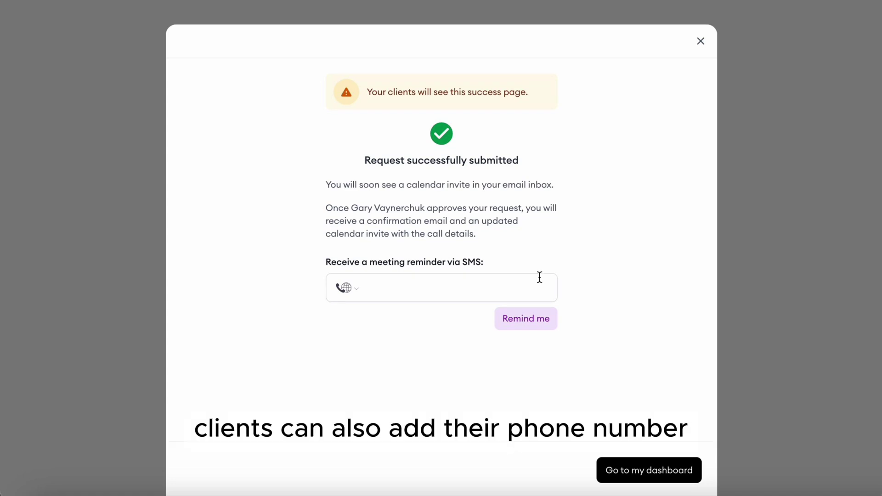
click(702, 42)
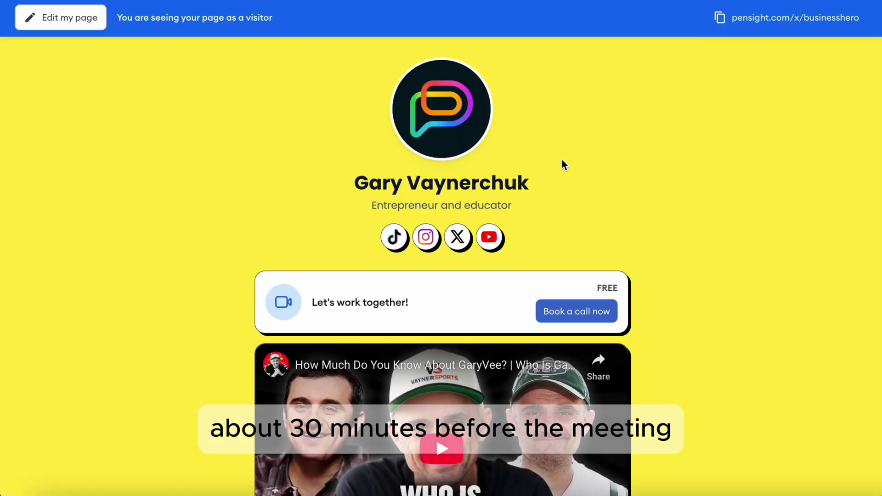
- Leave the visitor view and return to the Products list in the creator dashboard
key(super+shift+5)
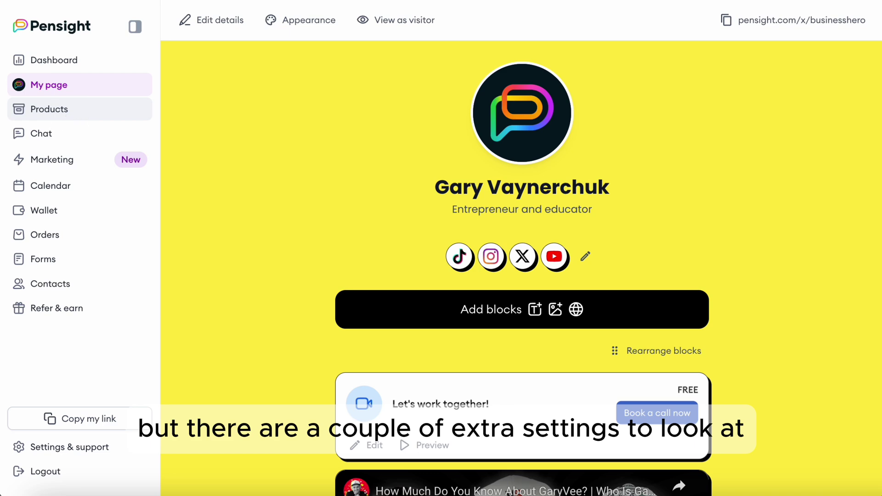
click(69, 118)
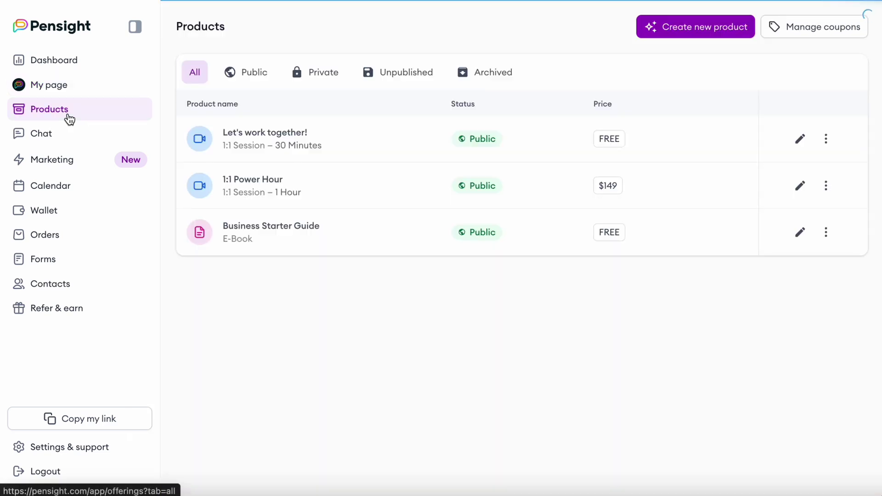
- Create a new Coaching Bundle titled 'Platinum coaching package'
click(692, 33)
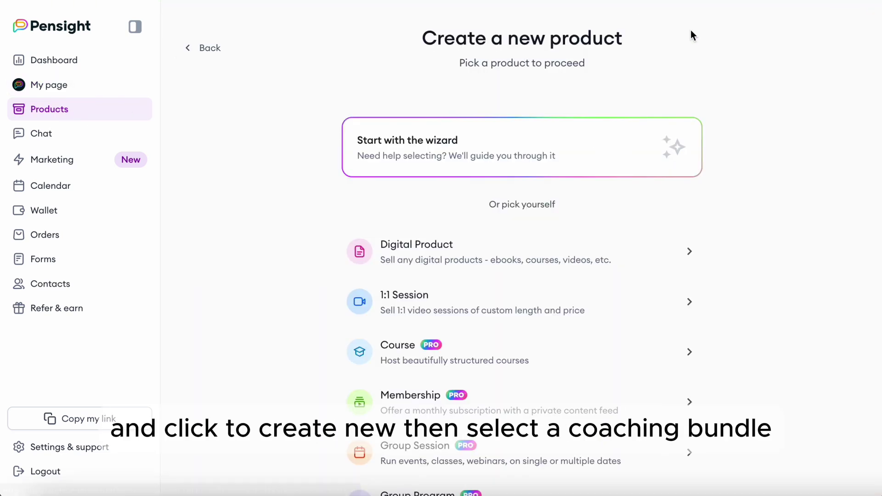
scroll(445, 389, down, 3)
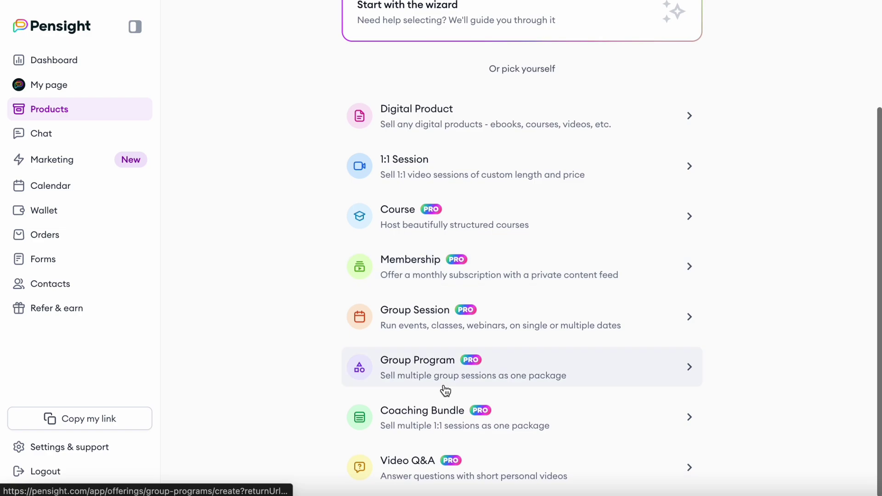
click(438, 418)
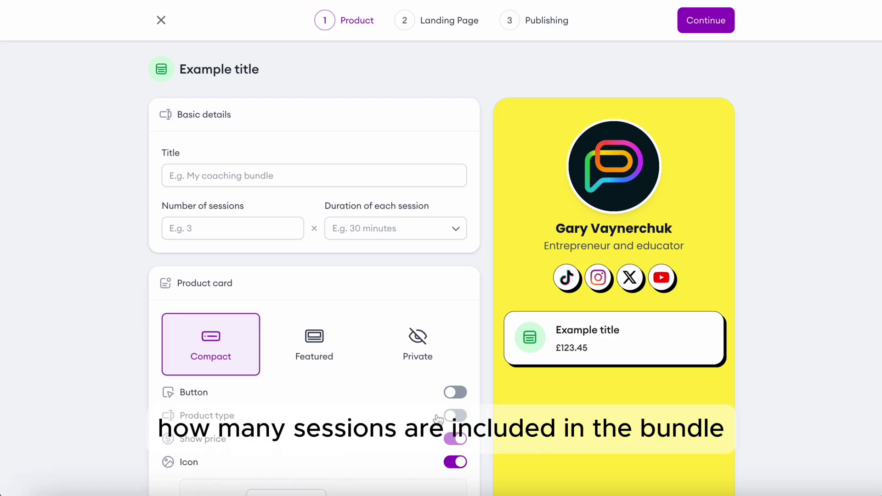
click(241, 177)
text(Platinum coaching package)
- Set the bundle to 12 sessions of 1 hour each
click(239, 230)
click(239, 260)
click(390, 228)
click(363, 252)
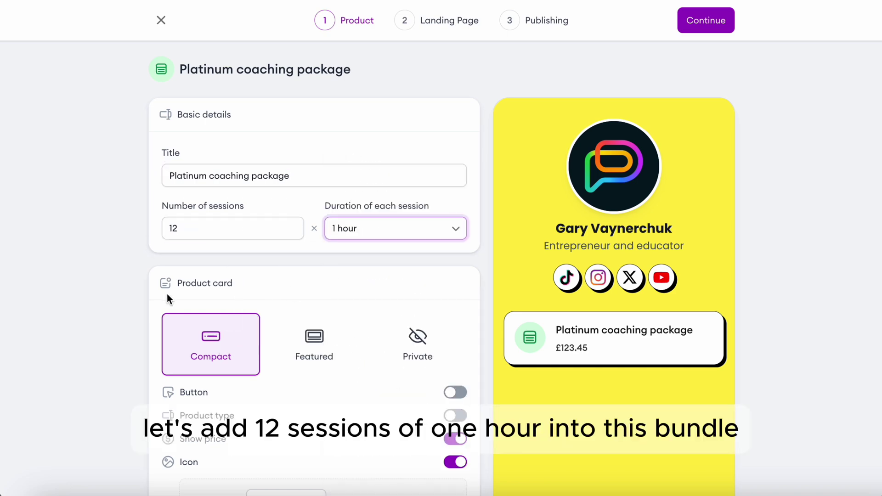
scroll(167, 294, down, 2)
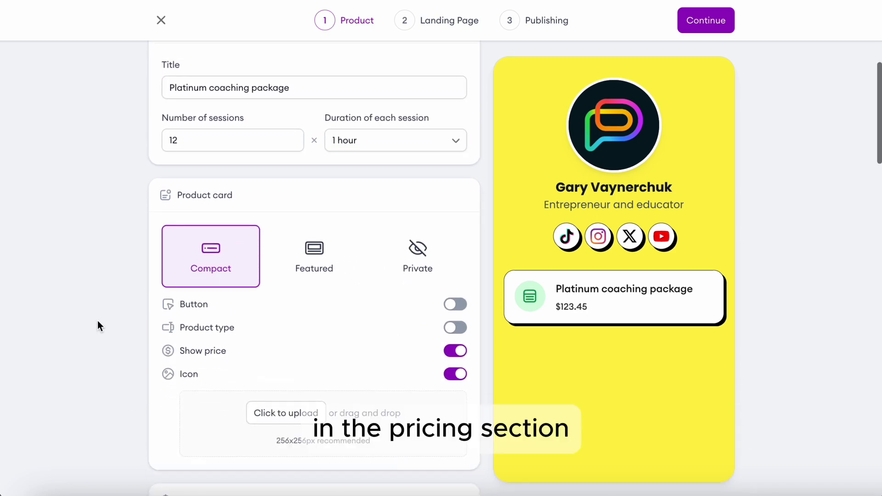
scroll(98, 324, down, 2)
scroll(98, 326, down, 8)
scroll(99, 326, up, 3)
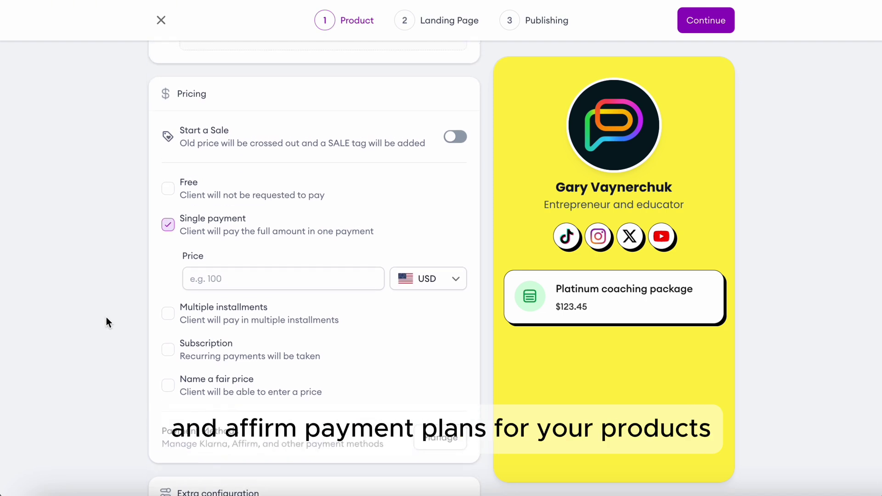
- Price the bundle at $1,100 and highlight the payment methods description
click(246, 282)
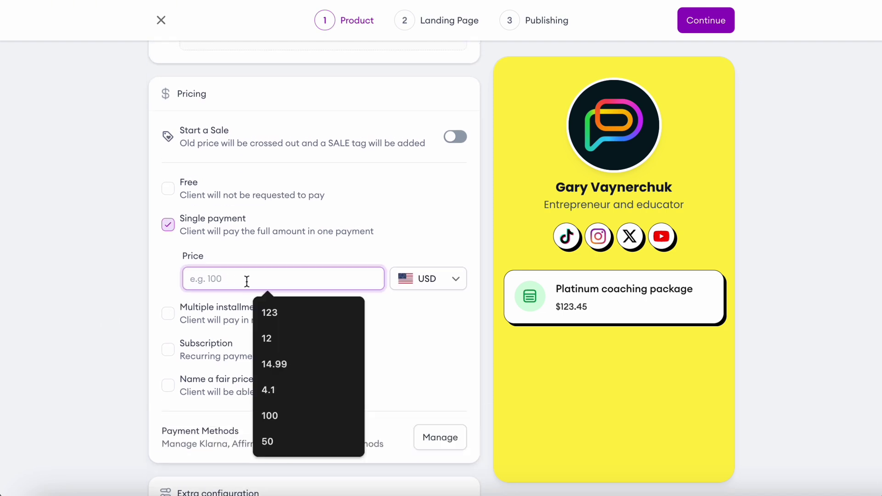
text(1100)
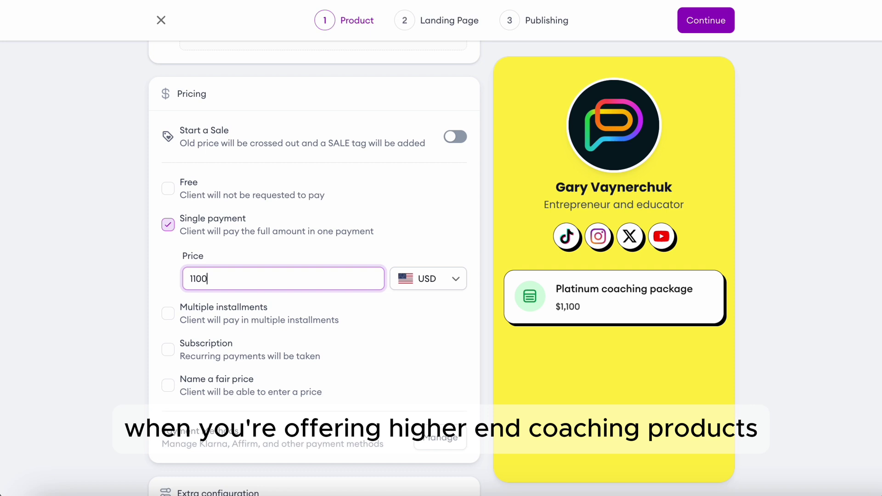
click(107, 314)
scroll(108, 314, down, 1)
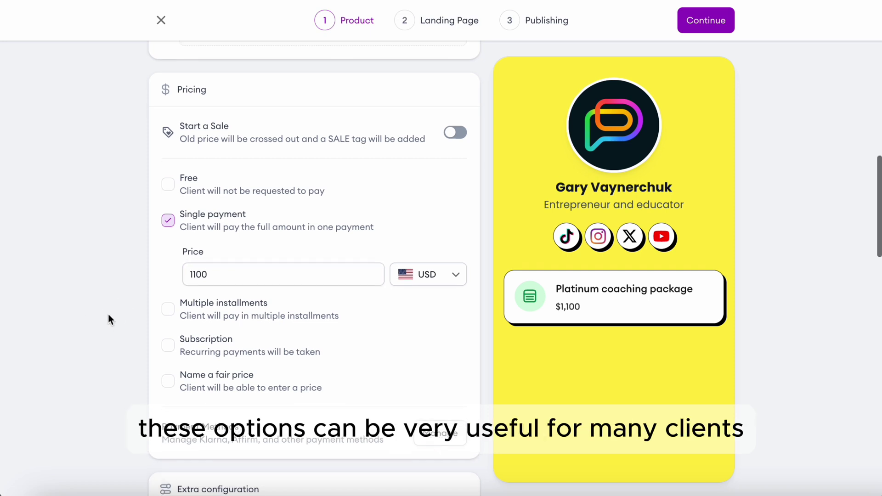
click(164, 440)
drag(163, 441, 380, 443)
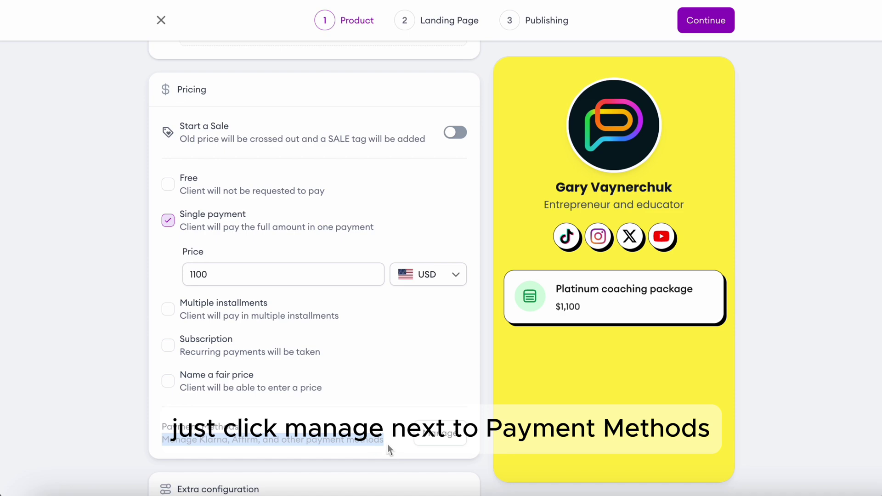
click(134, 368)
scroll(134, 368, down, 6)
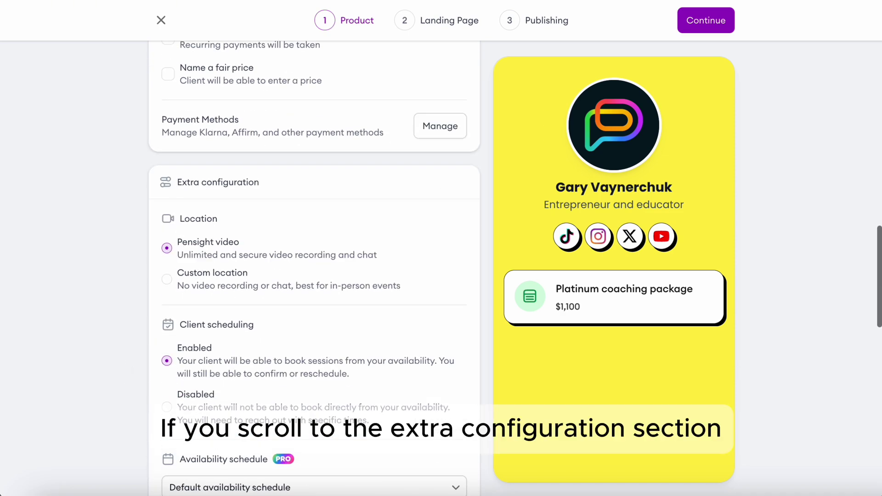
scroll(134, 368, down, 3)
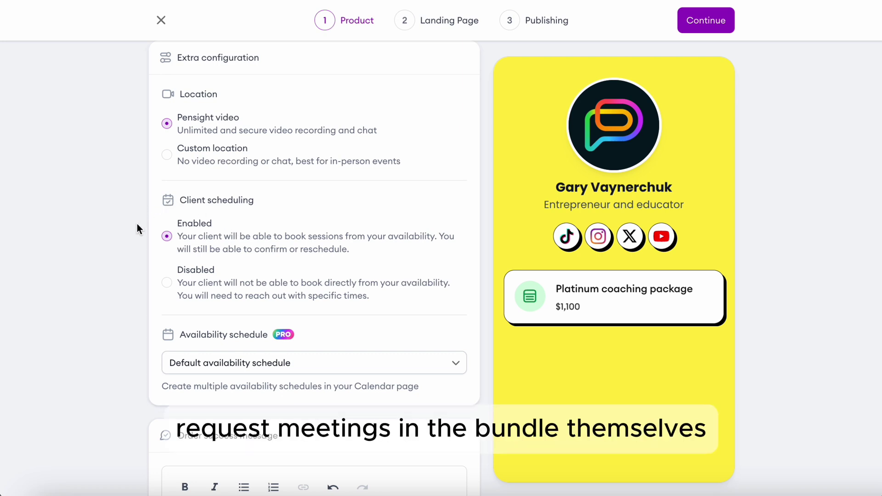
- Set Client scheduling to Disabled and review the rest of the bundle form
click(167, 284)
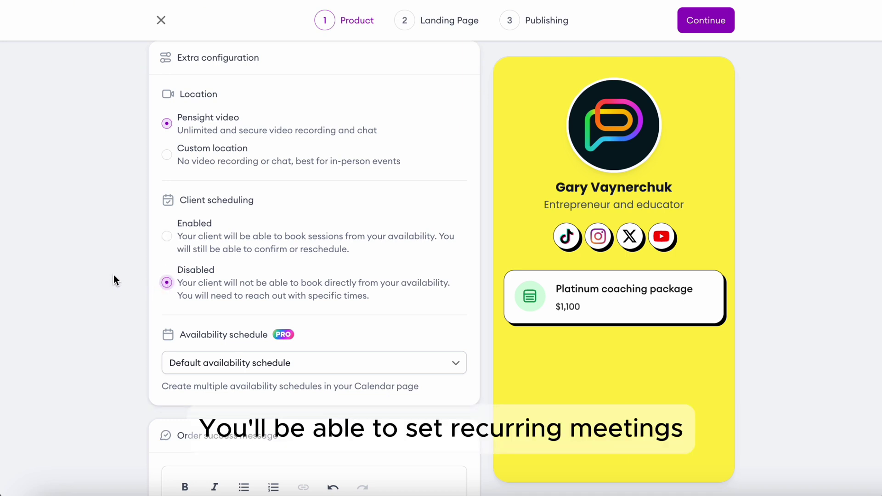
scroll(114, 275, down, 2)
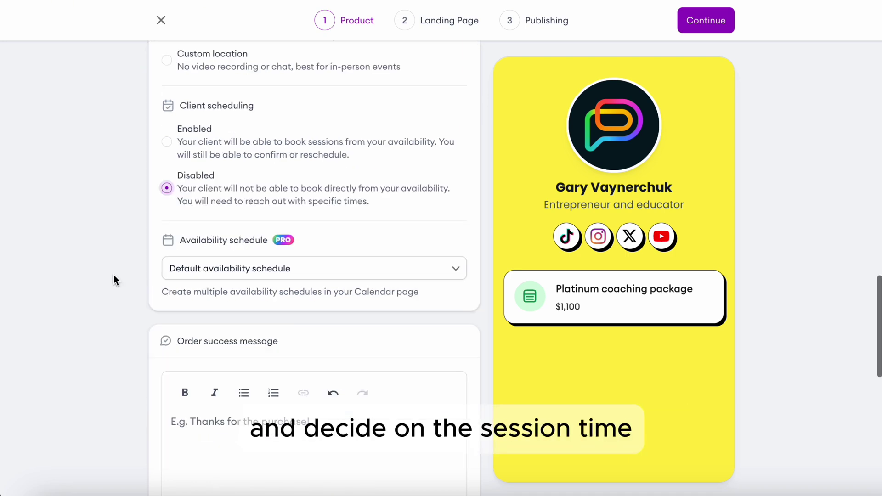
scroll(114, 275, down, 1)
scroll(114, 275, down, 3)
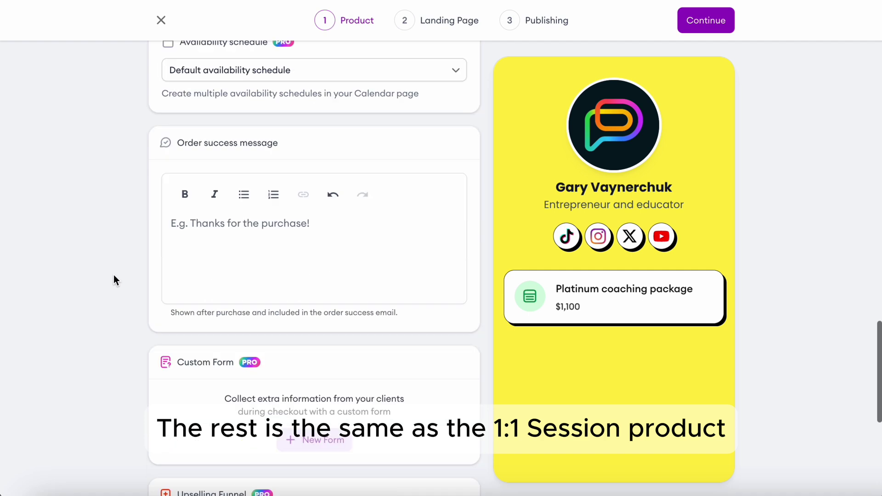
scroll(114, 281, up, 8)
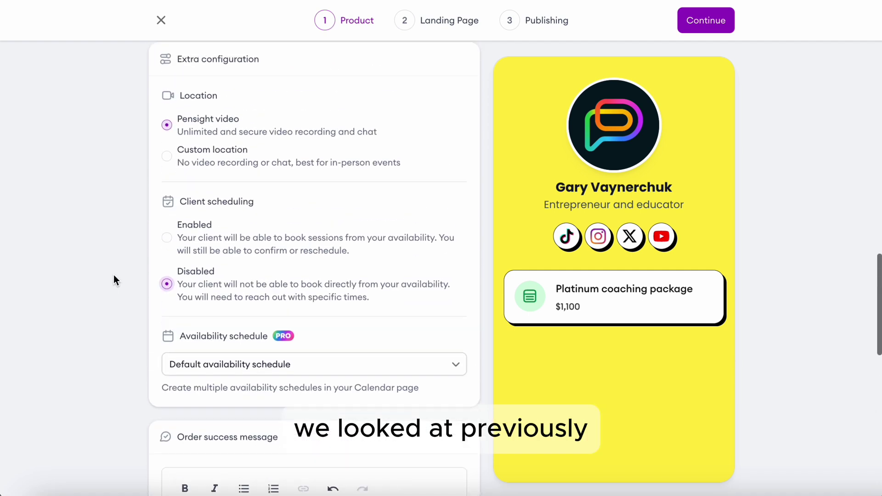
scroll(115, 281, down, 11)
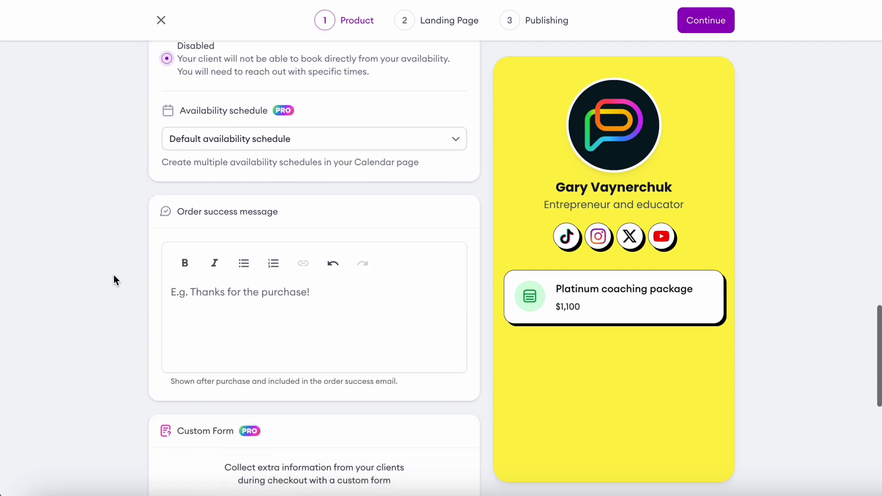
scroll(114, 280, down, 2)
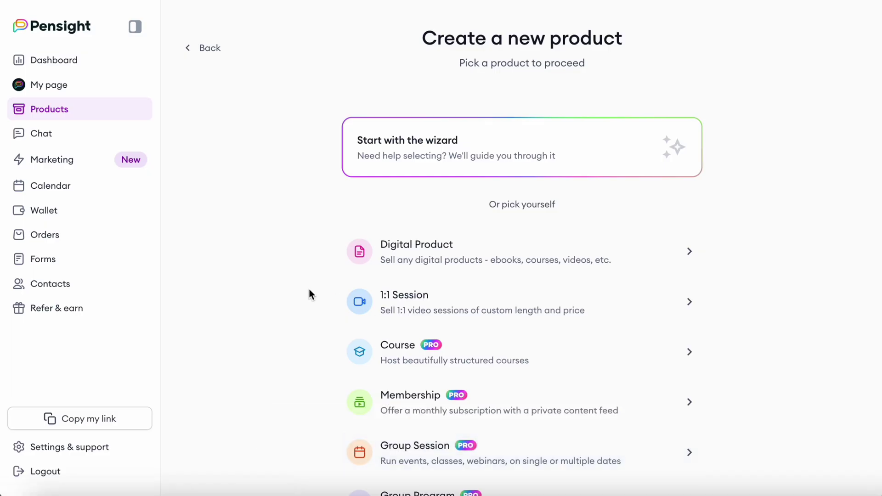
- Title the group session 'Webinar: Get your business off the ground!' with a 1-hour duration
scroll(310, 290, down, 3)
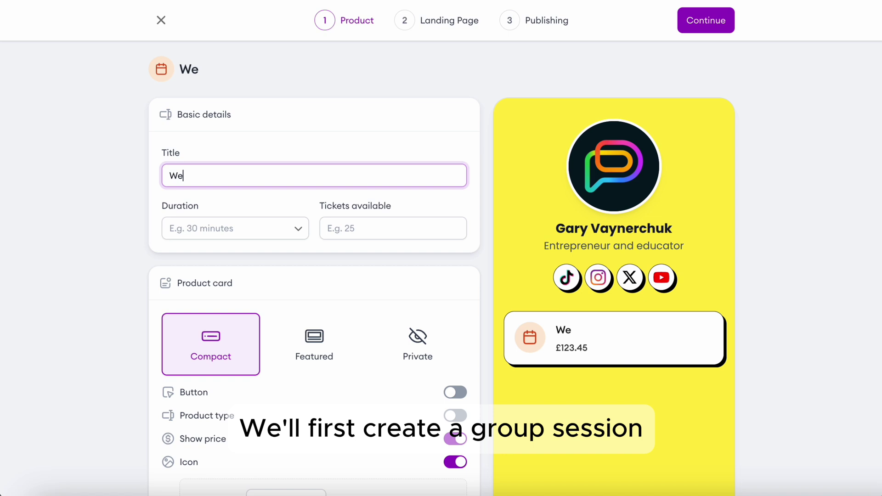
text(binar: Get your busines)
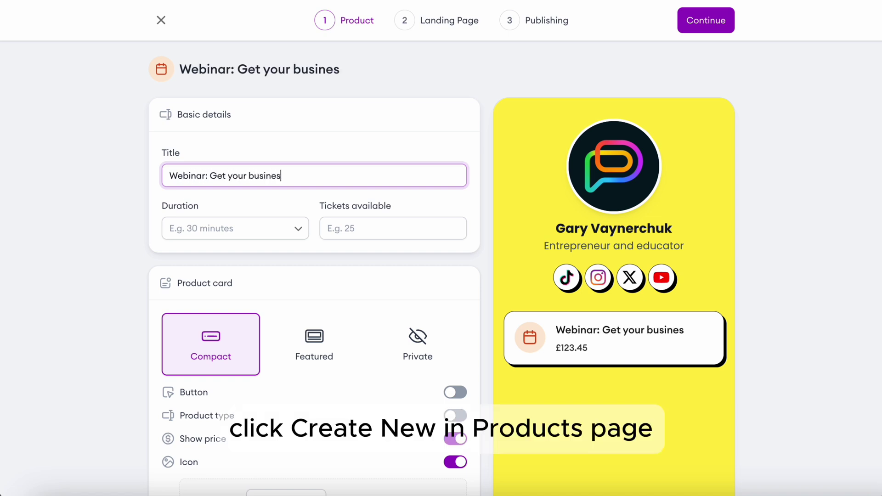
text(s off the ground!)
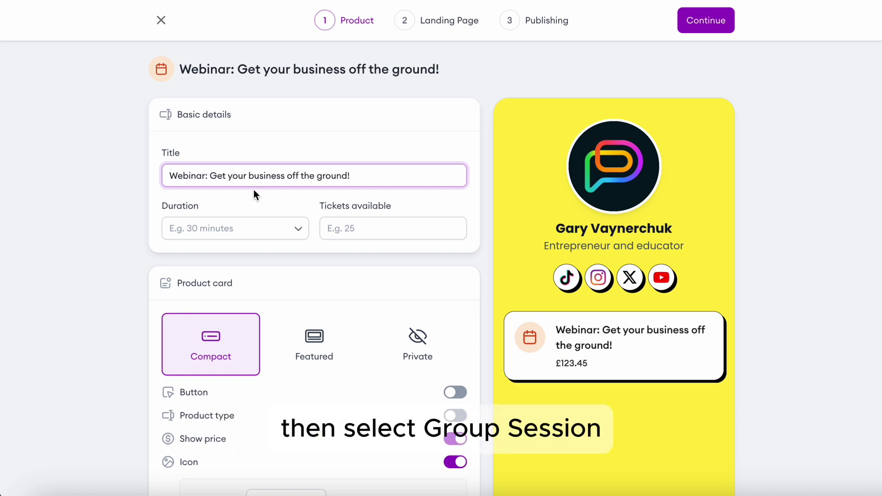
scroll(253, 190, down, 1)
click(236, 193)
click(187, 252)
- Give the webinar 30 tickets and a Featured card with the price hidden
click(360, 197)
text(30)
scroll(368, 199, down, 3)
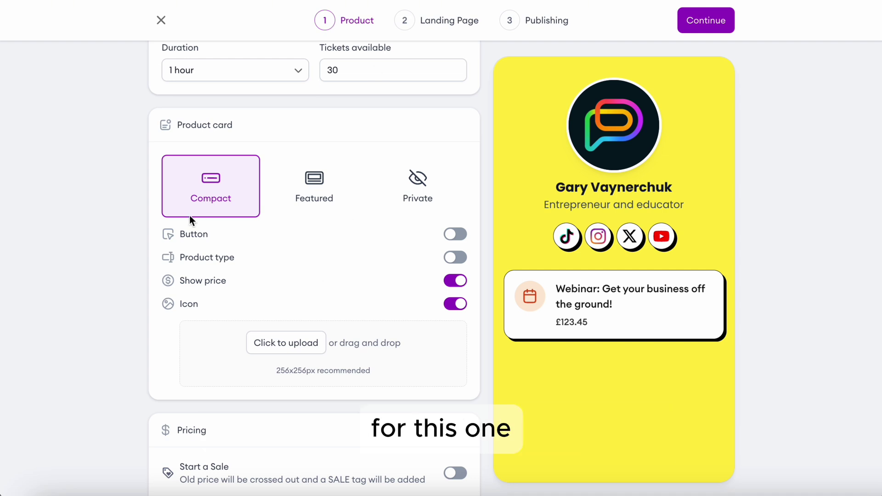
click(326, 194)
scroll(325, 194, down, 1)
click(455, 253)
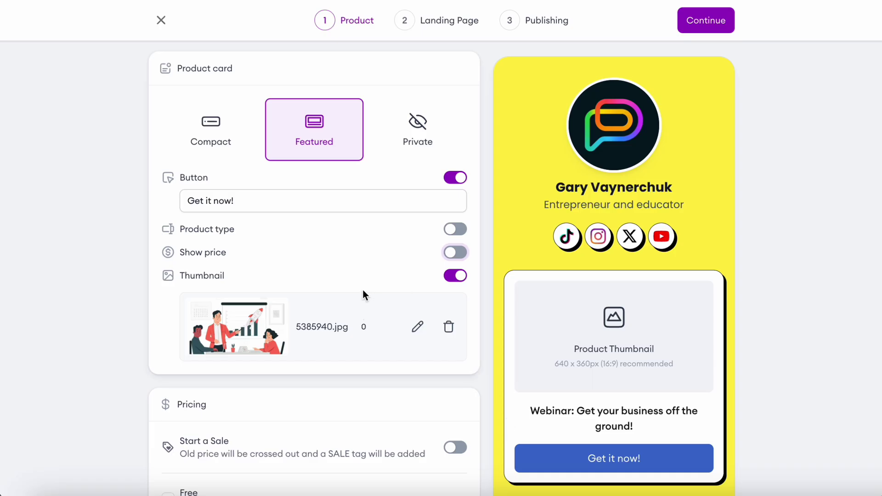
scroll(158, 306, down, 3)
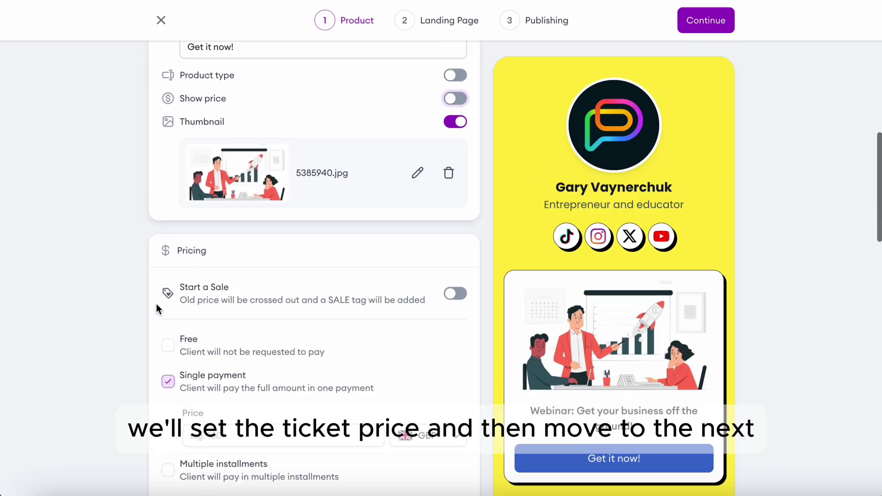
scroll(158, 307, down, 3)
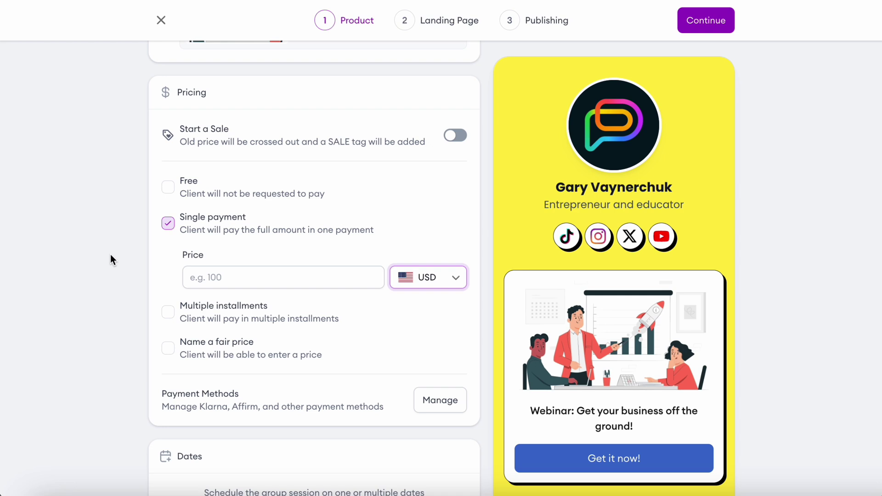
- Set the webinar ticket price to $39
click(199, 277)
text(39)
click(118, 297)
scroll(118, 296, down, 1)
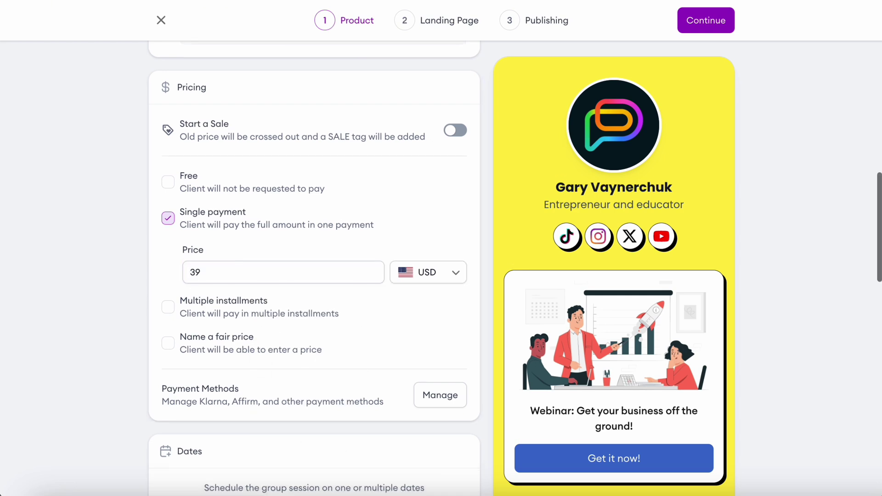
scroll(116, 291, down, 5)
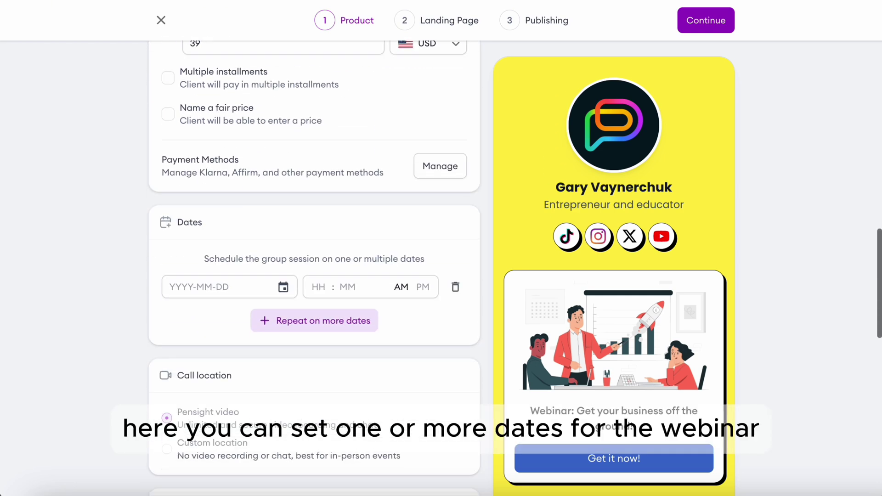
scroll(116, 291, down, 1)
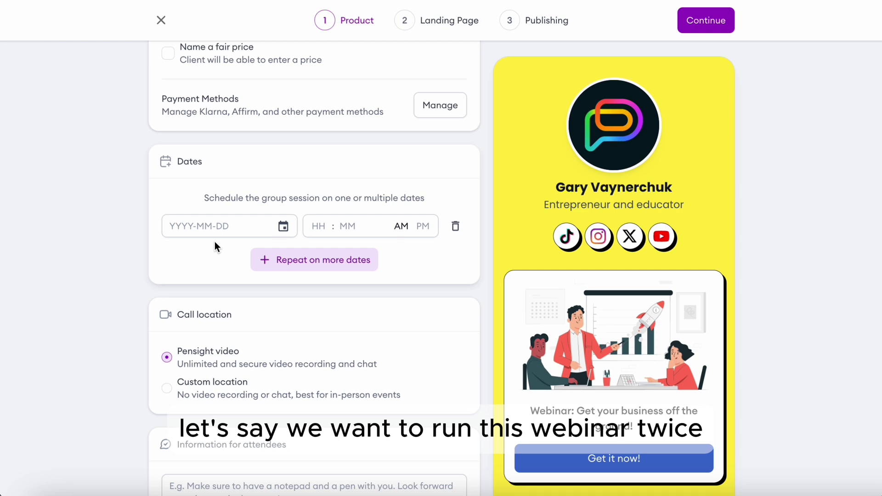
- Schedule the webinar on 14 and 21 March 2025, both at 12:00 PM
click(283, 227)
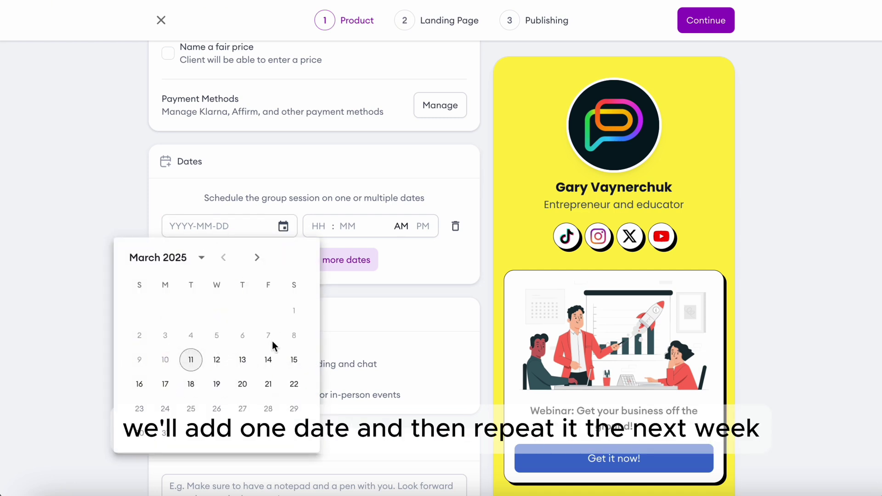
click(268, 360)
scroll(324, 380, down, 2)
click(324, 381)
click(347, 248)
click(333, 260)
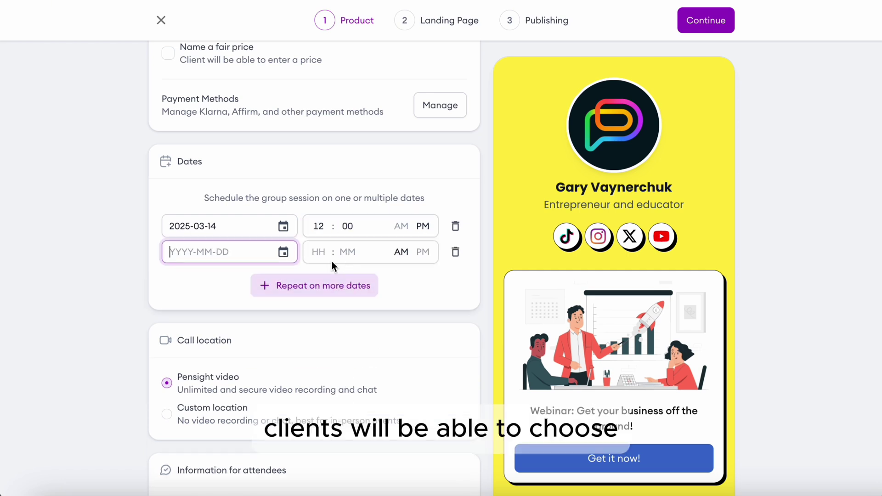
click(267, 410)
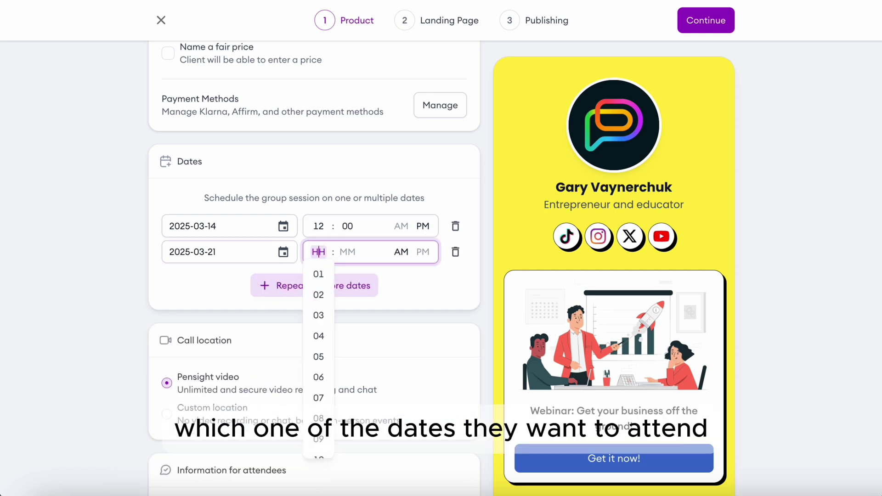
text(1200)
click(423, 252)
- Keep Pensight video as the call location after briefly trying a custom location
scroll(133, 264, down, 3)
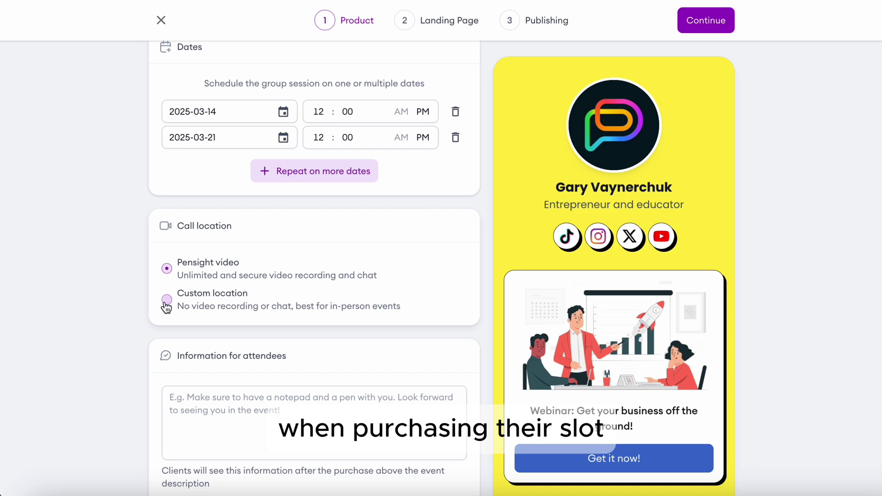
click(166, 302)
click(167, 268)
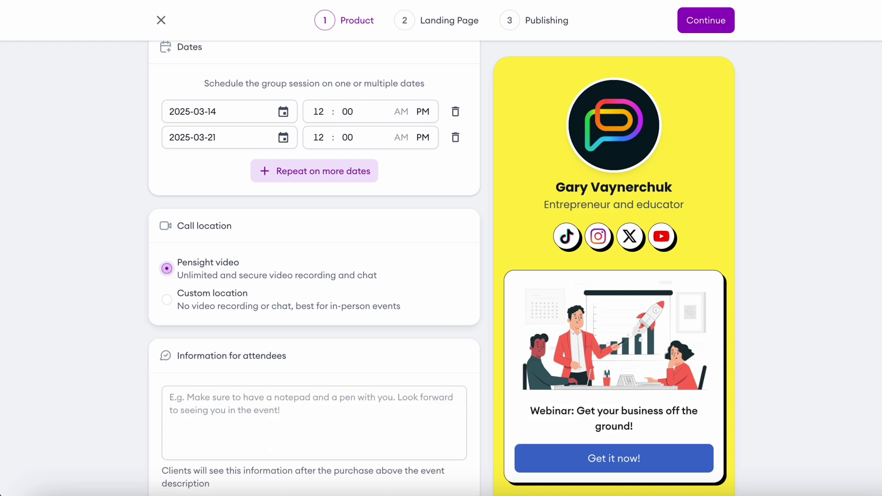
scroll(167, 240, down, 3)
scroll(167, 276, down, 8)
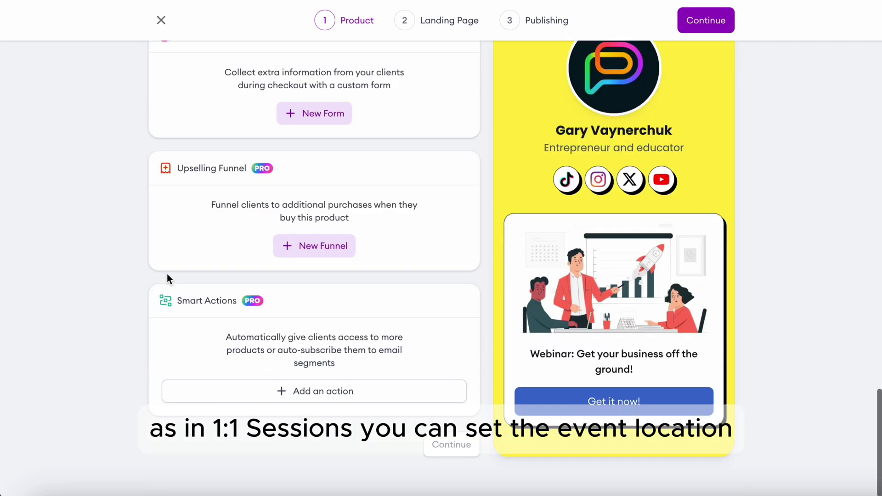
- Skip the landing page and publish the webinar
click(449, 444)
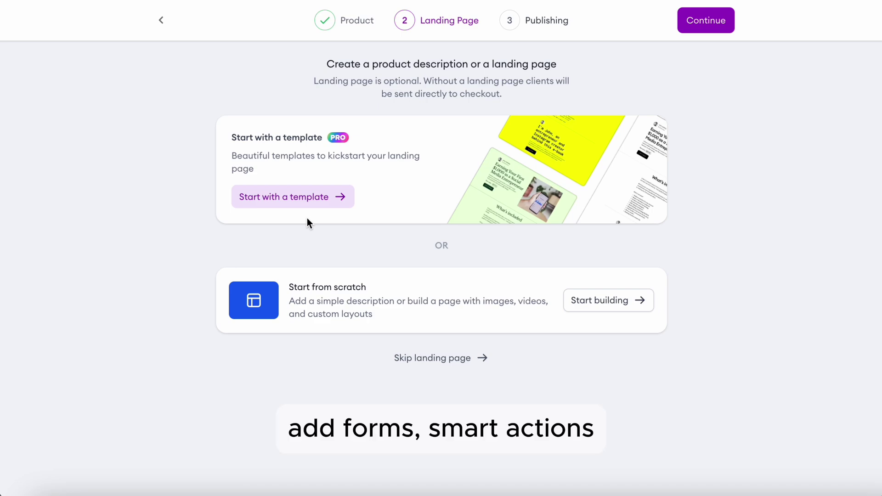
click(448, 361)
scroll(446, 365, down, 1)
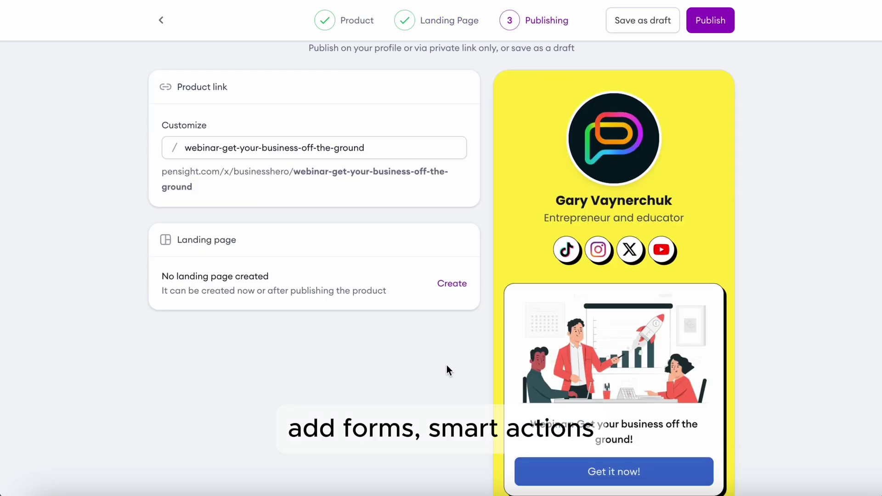
click(709, 20)
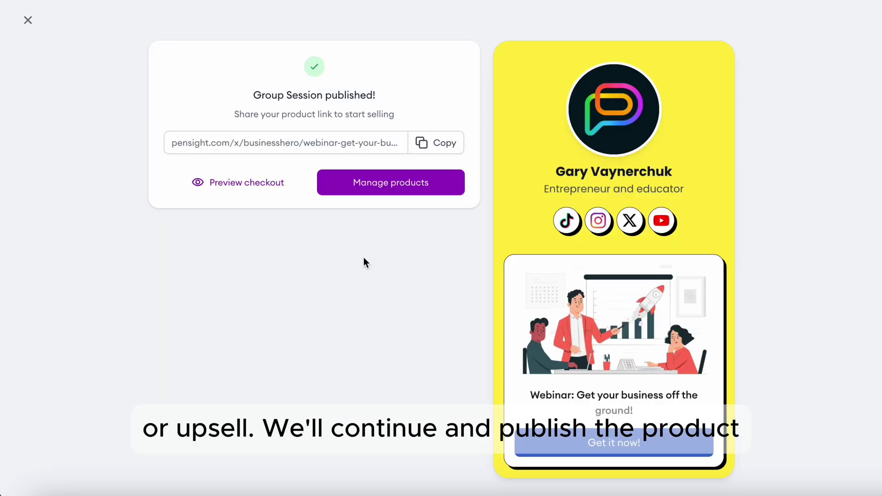
- Preview the webinar checkout with its two time slots, then close the preview
click(227, 187)
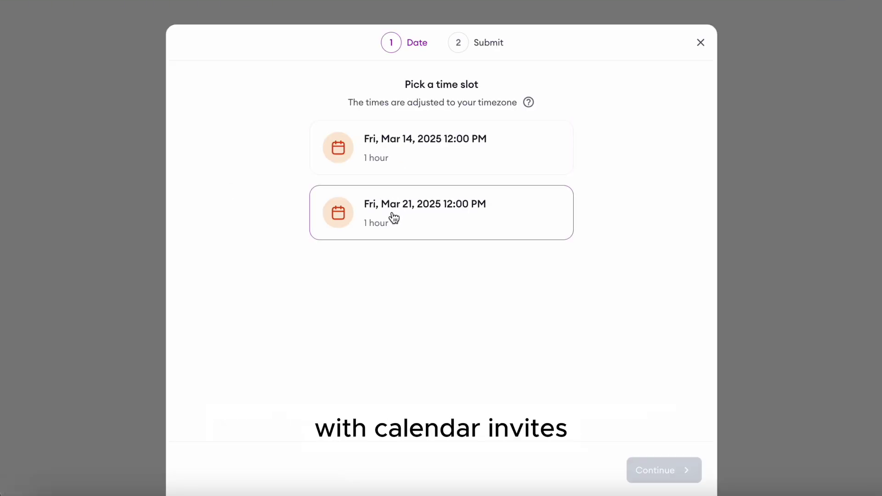
click(702, 44)
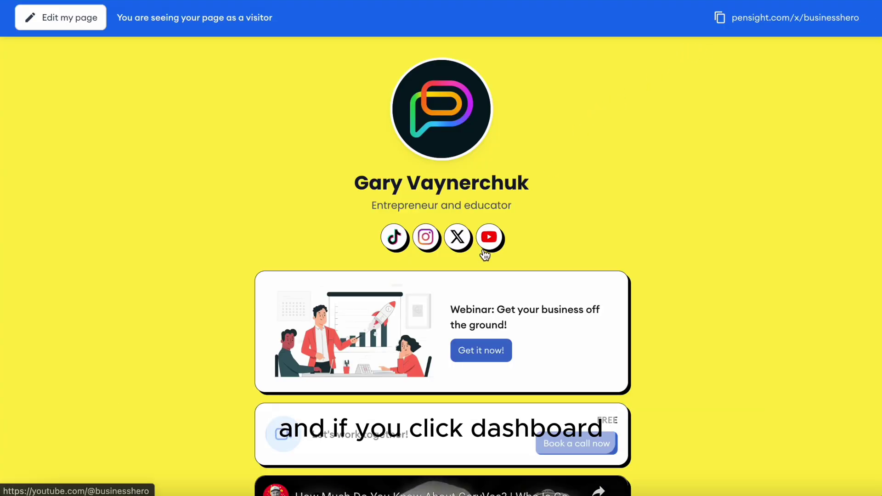
scroll(484, 254, down, 3)
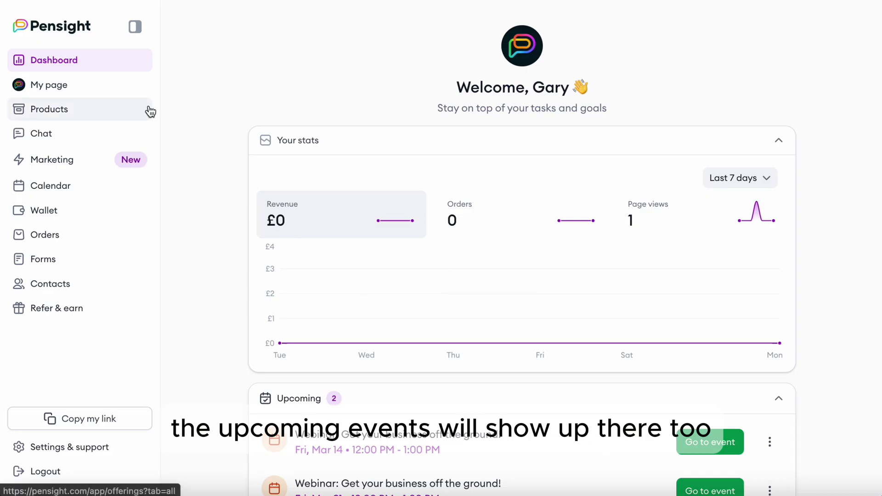
- Go to the Dashboard and open the first upcoming webinar event
click(76, 66)
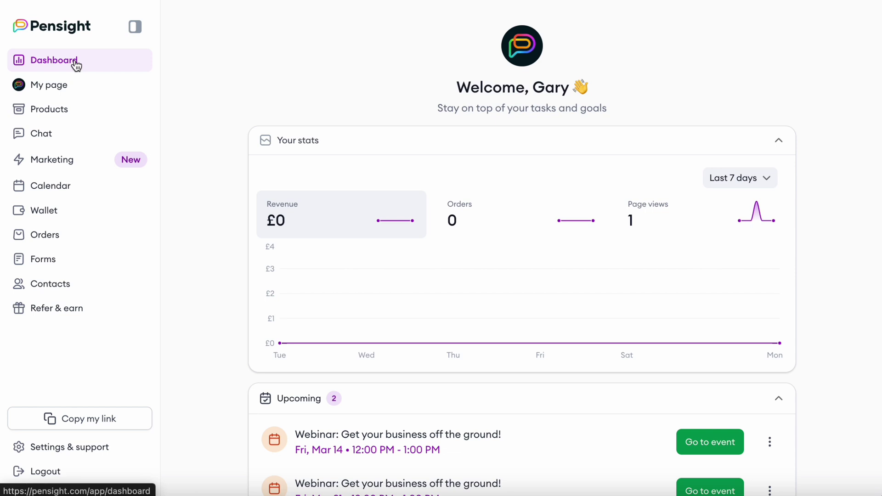
scroll(187, 211, down, 4)
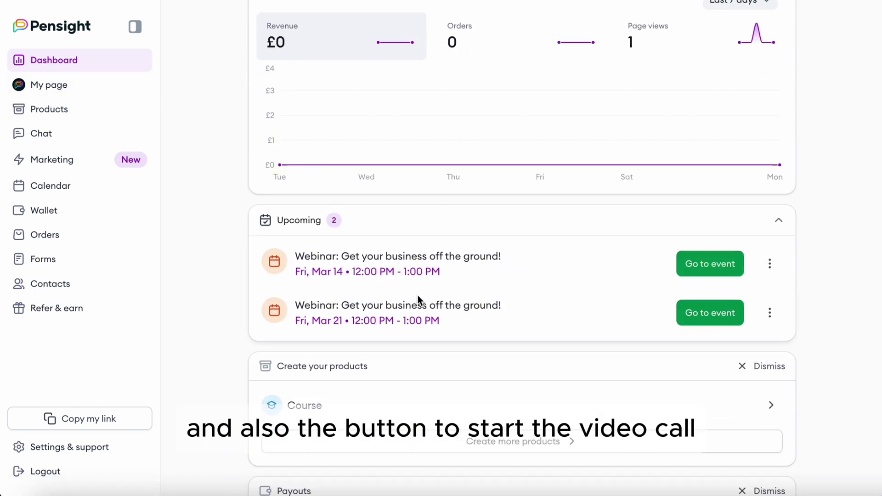
click(711, 264)
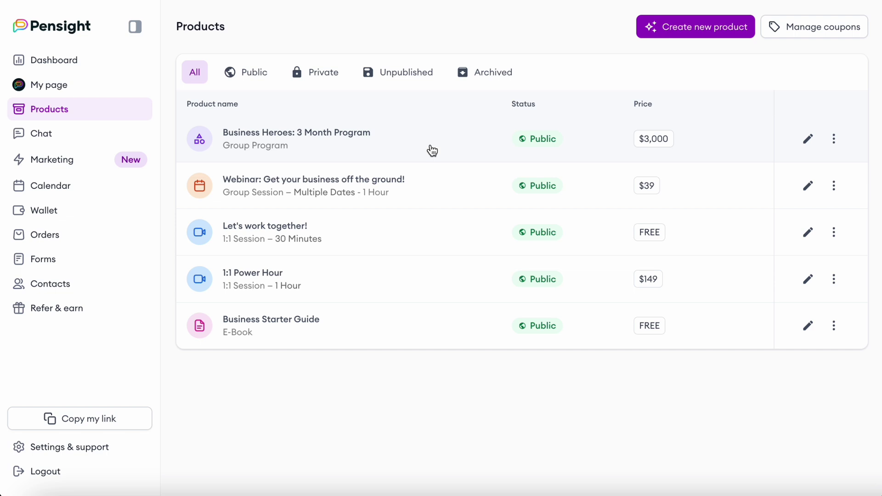
- Start a new 1-hour session under Business Heroes: 3 Month Program's scheduled sessions
click(432, 150)
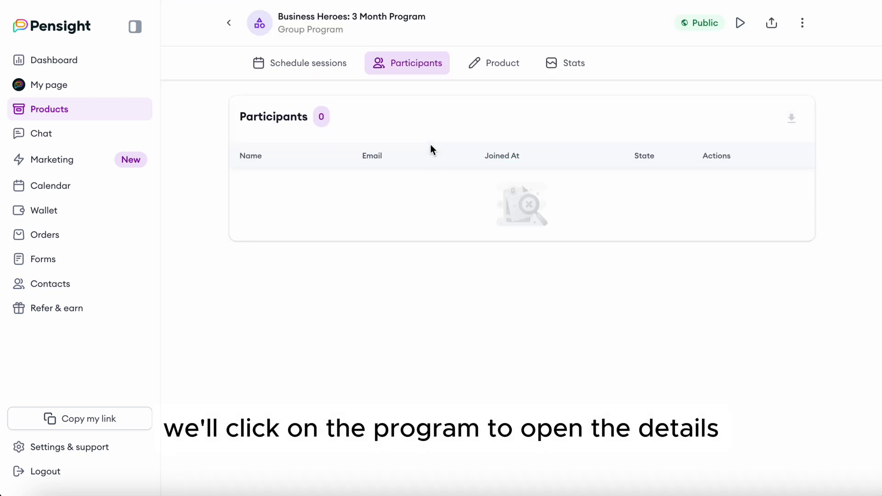
click(288, 72)
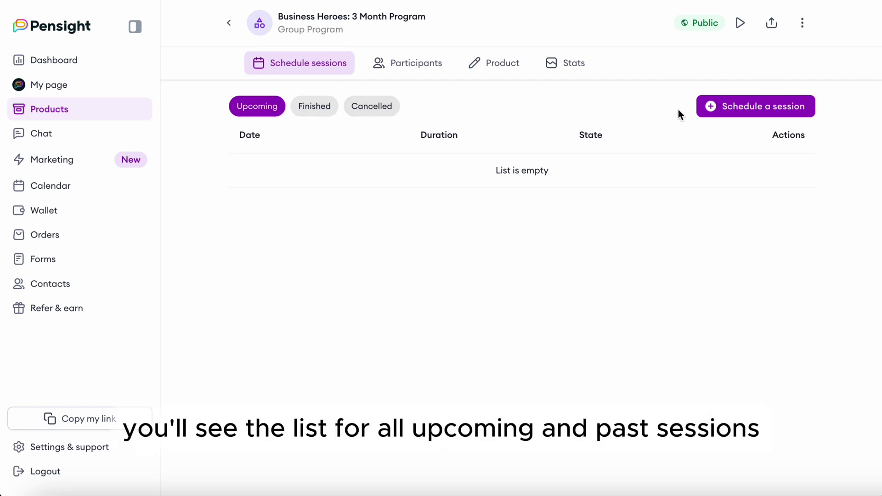
click(723, 109)
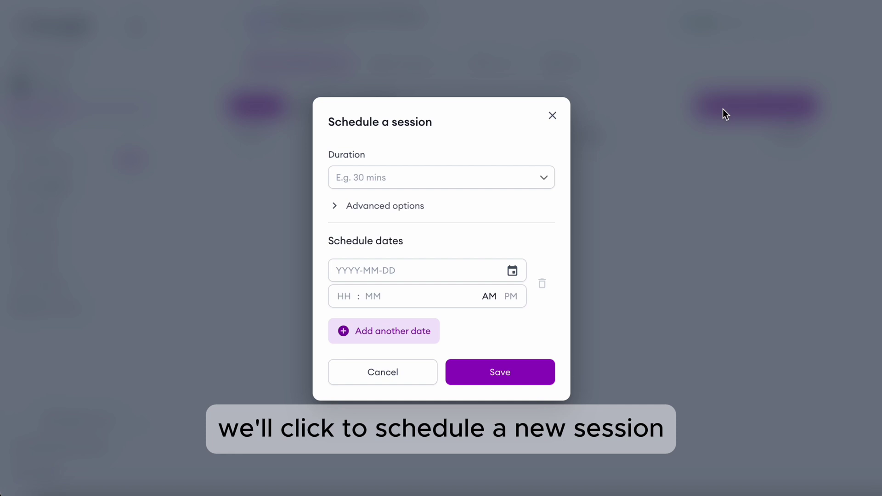
click(524, 180)
click(375, 262)
- Date it 14 March 2025 at 12:00 PM, repeat weekly for 21 and 28 March, and save
click(512, 272)
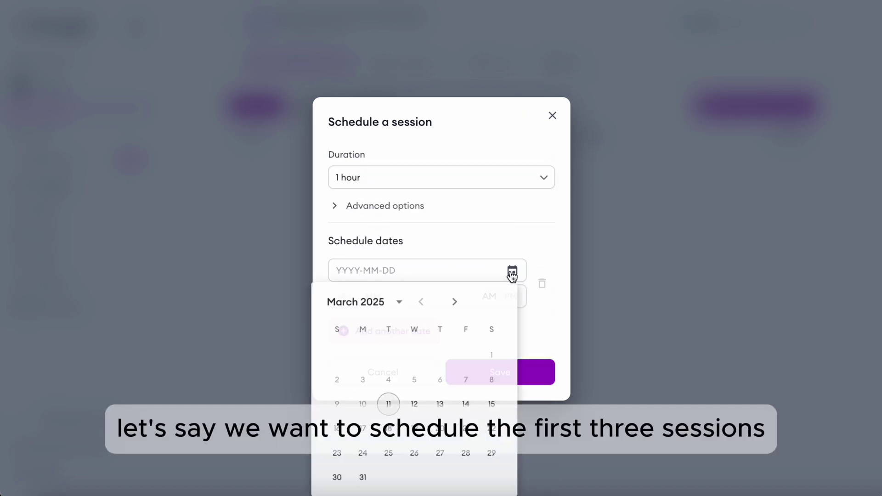
click(466, 404)
click(372, 297)
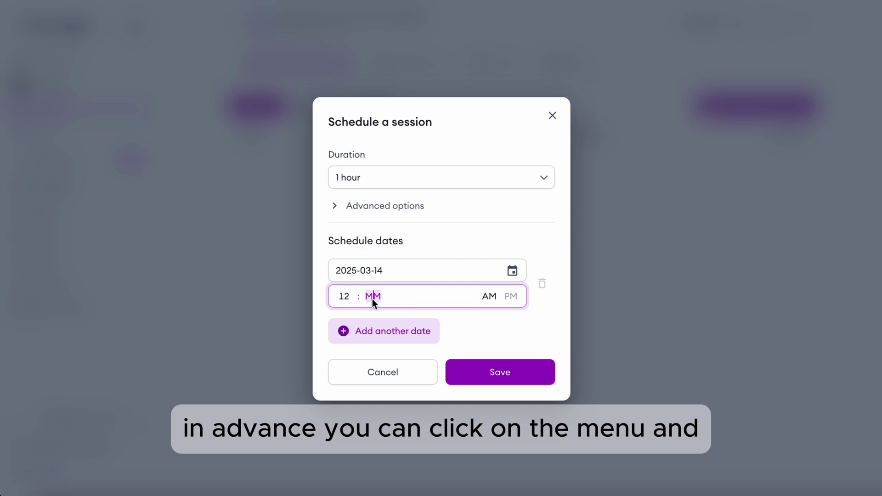
click(511, 297)
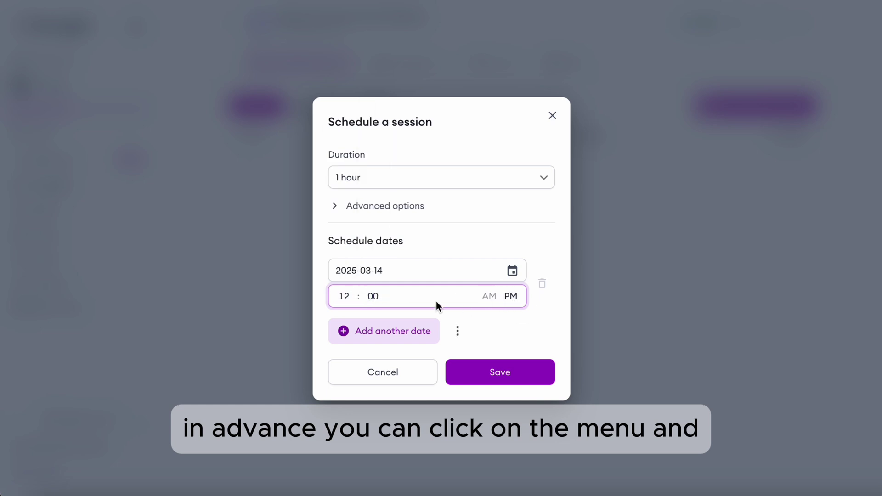
click(458, 331)
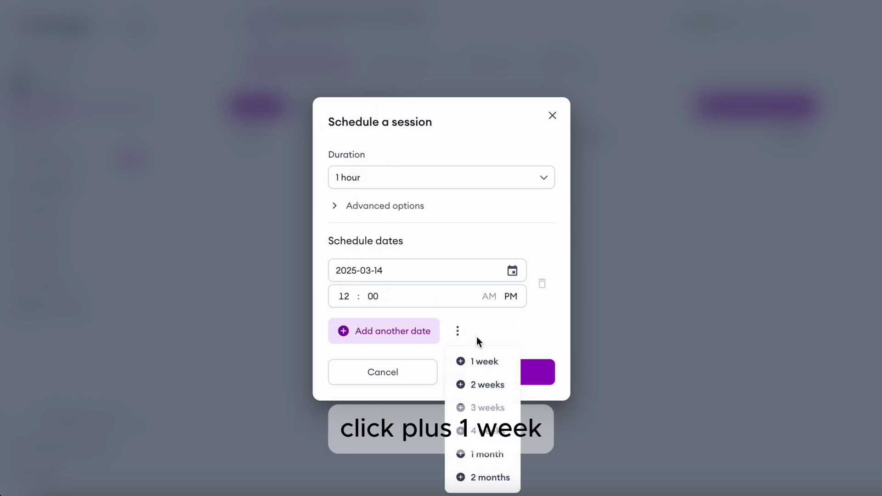
click(490, 360)
click(458, 364)
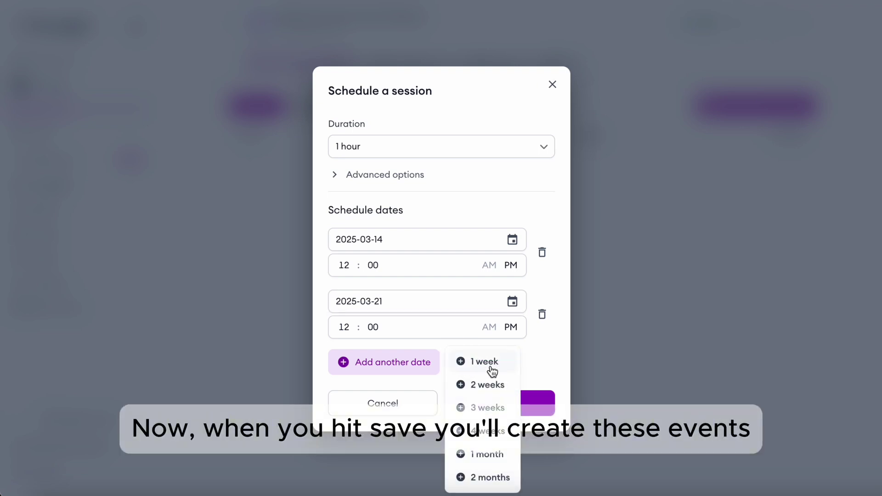
click(491, 366)
click(505, 436)
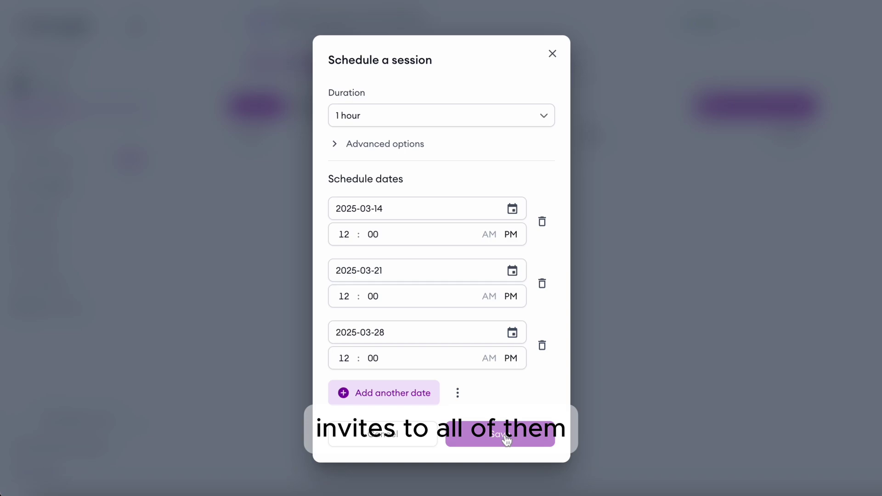
click(505, 434)
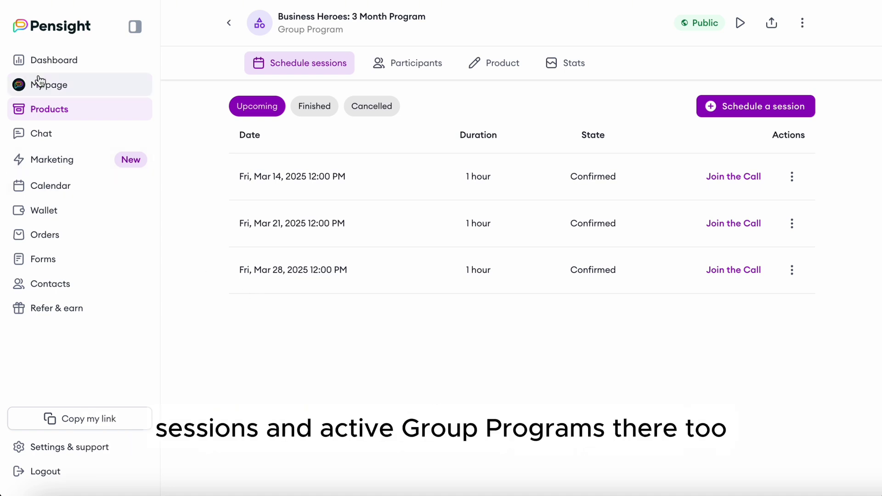
- Return to the Dashboard and scroll through the five Upcoming events and Active Group Programs
click(37, 61)
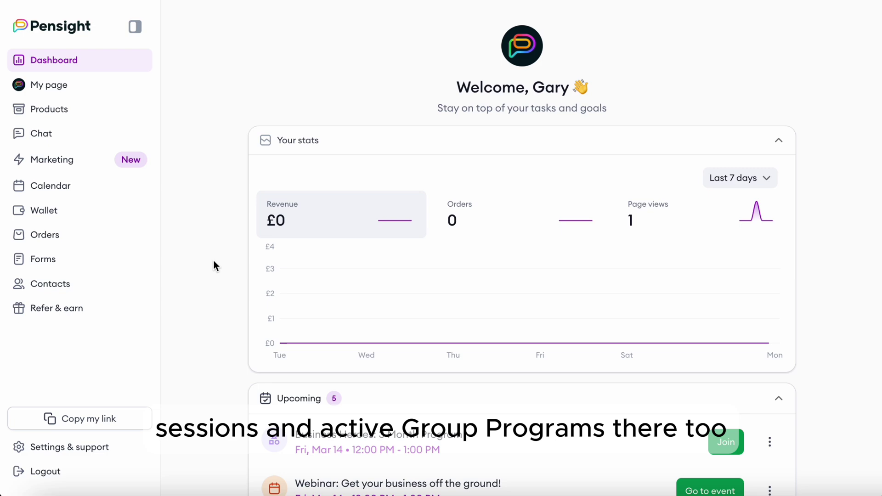
scroll(214, 261, down, 5)
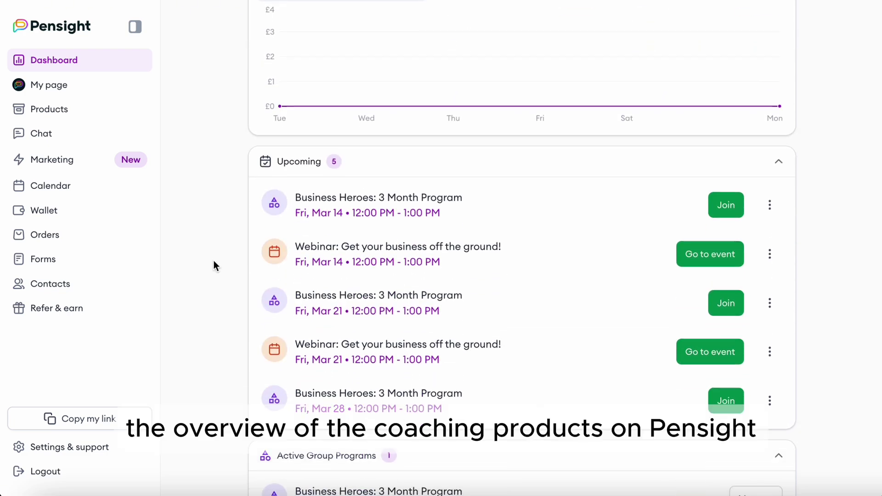
scroll(214, 260, down, 2)
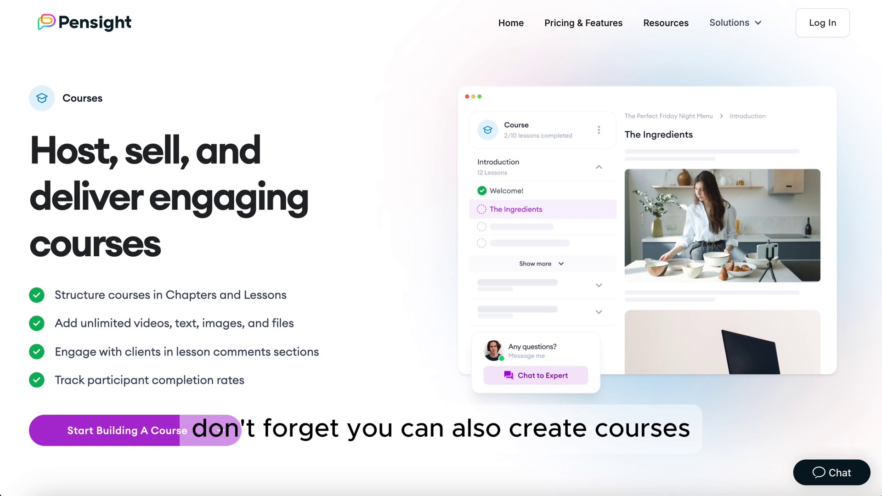